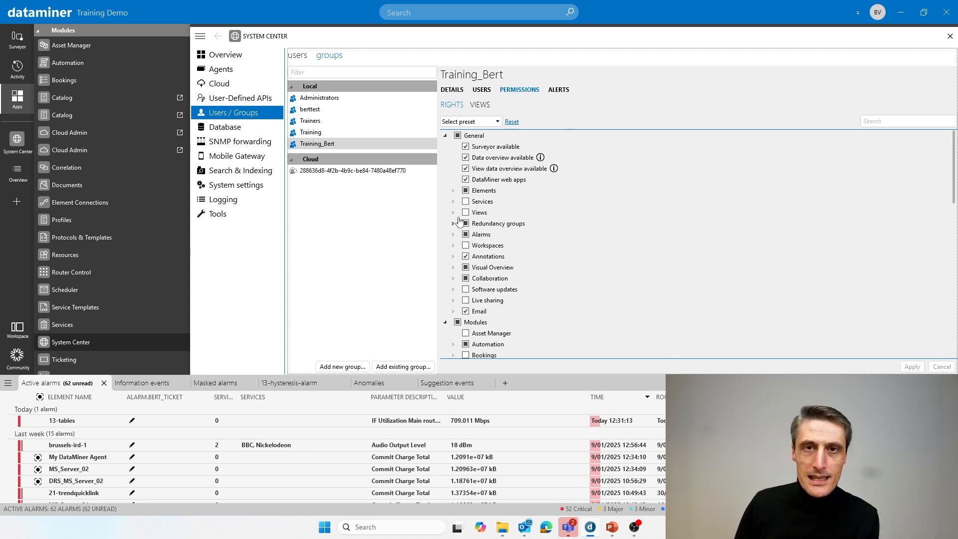
Grant the Training_Bert group view permissions for AMSTERDAM, LONDON and ROME within the EUR branch of Operations
click(453, 191)
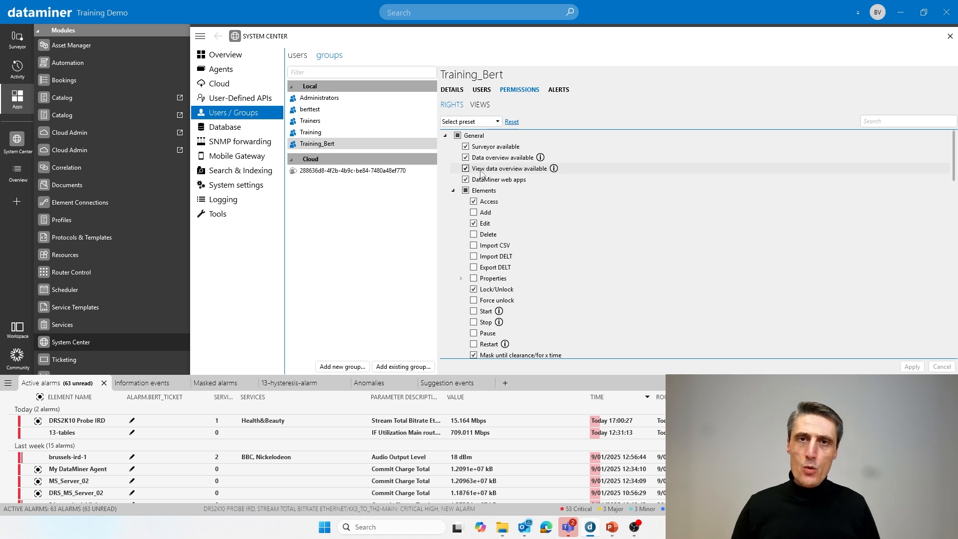
click(480, 105)
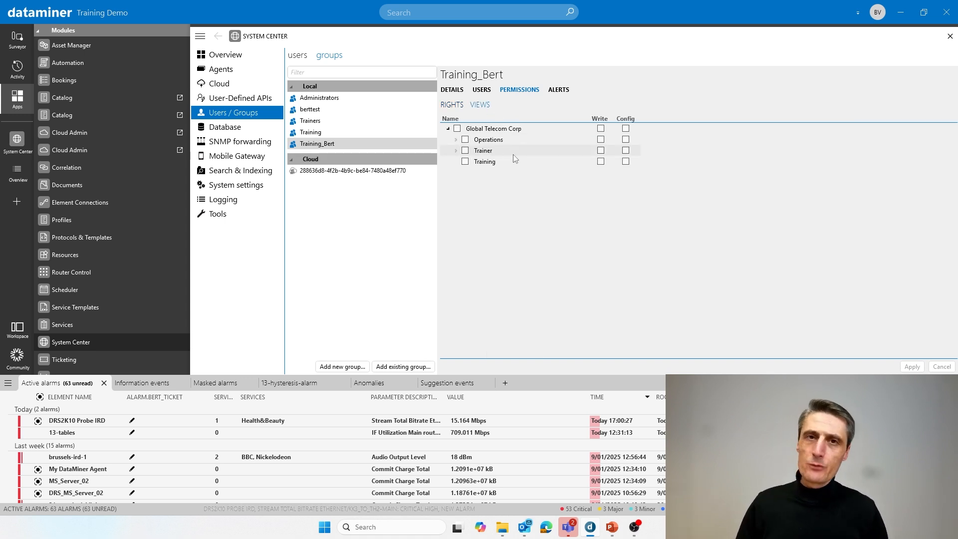
click(456, 141)
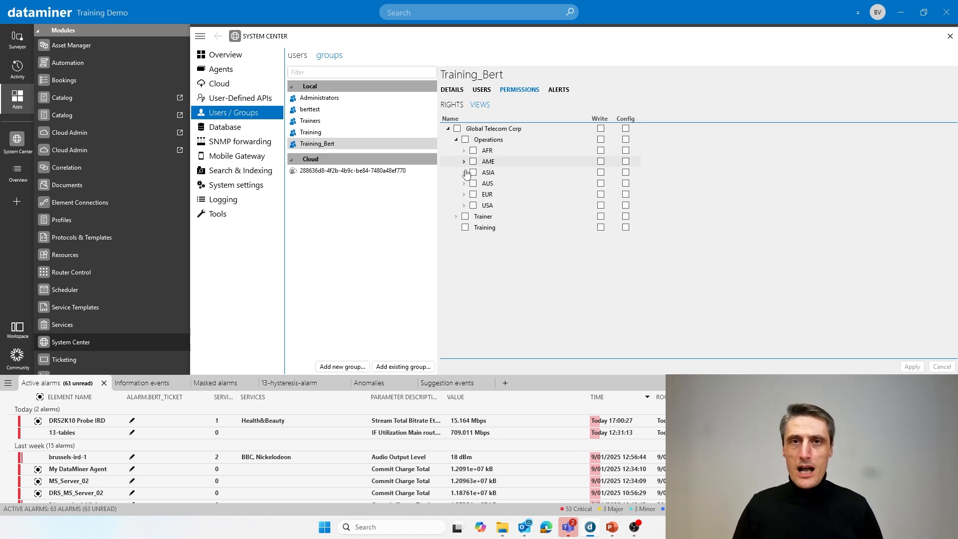
click(464, 194)
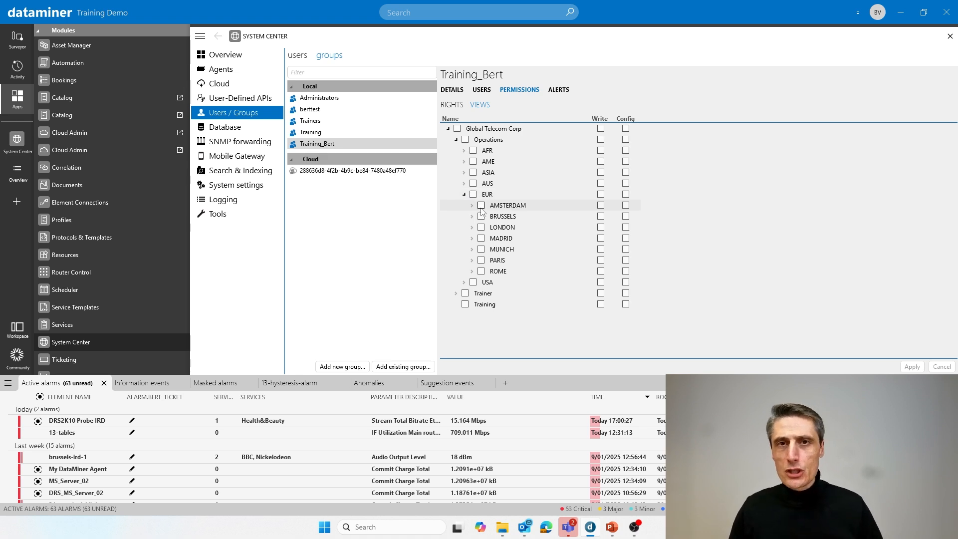
click(471, 271)
click(471, 271)
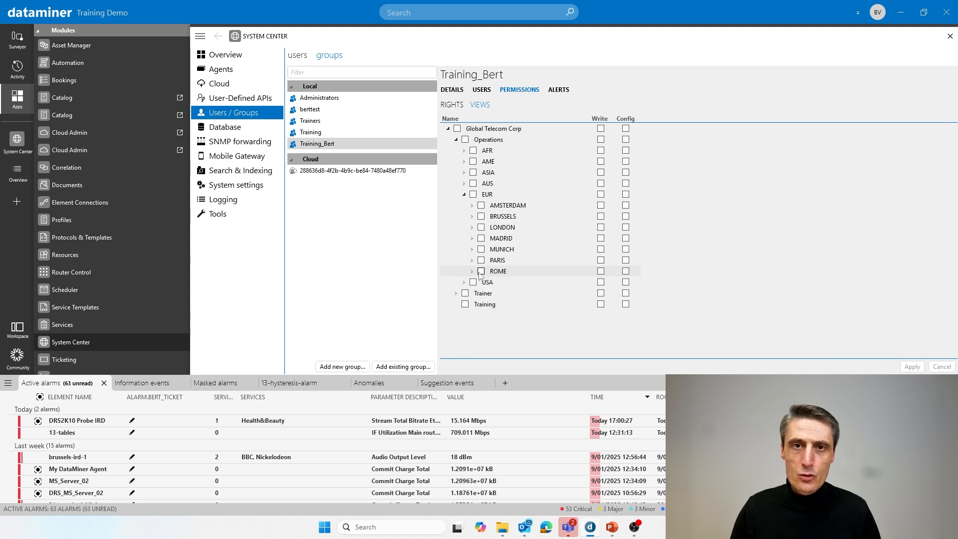
click(472, 271)
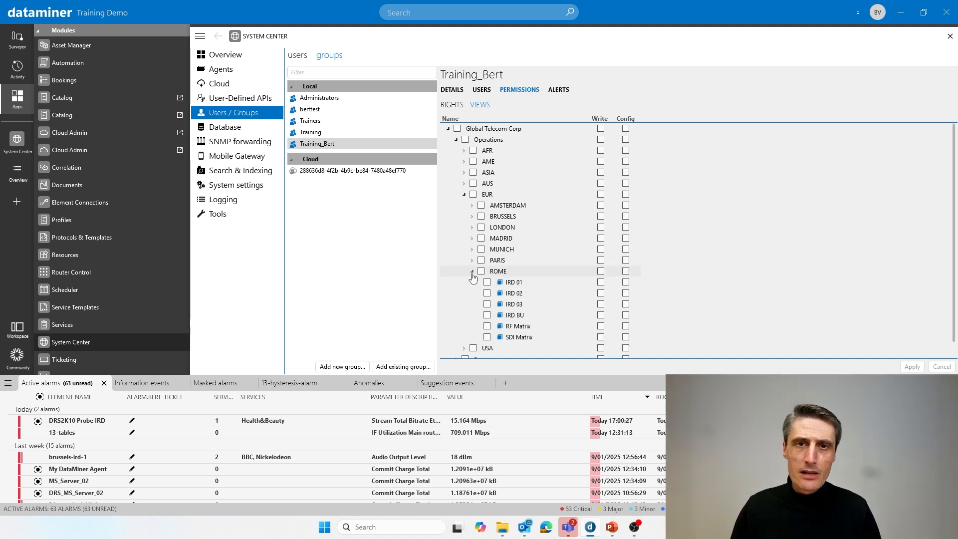
click(472, 271)
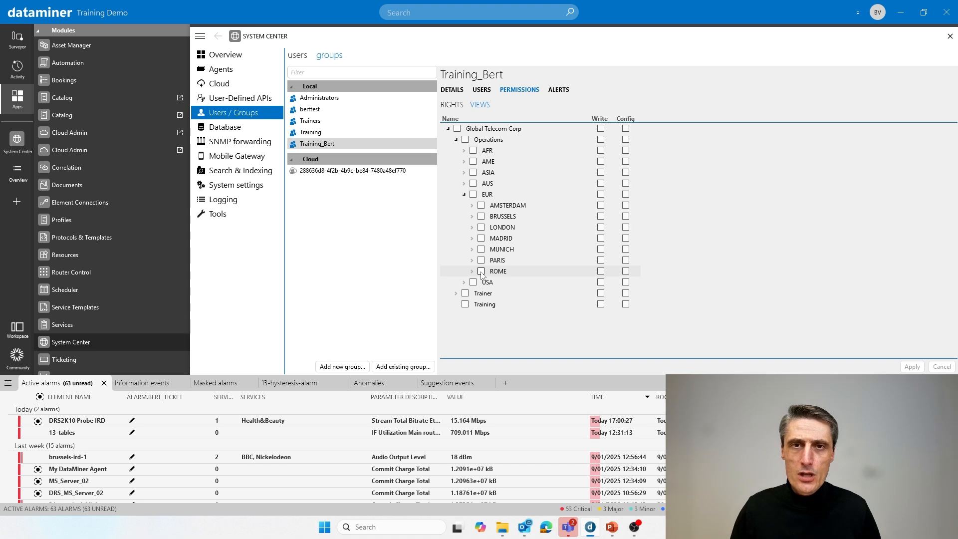
click(481, 271)
click(481, 227)
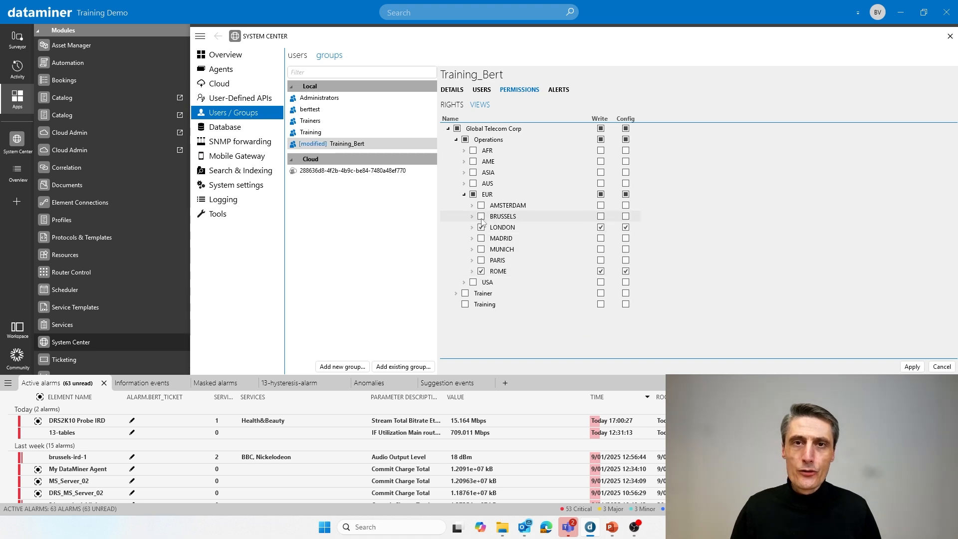
click(481, 205)
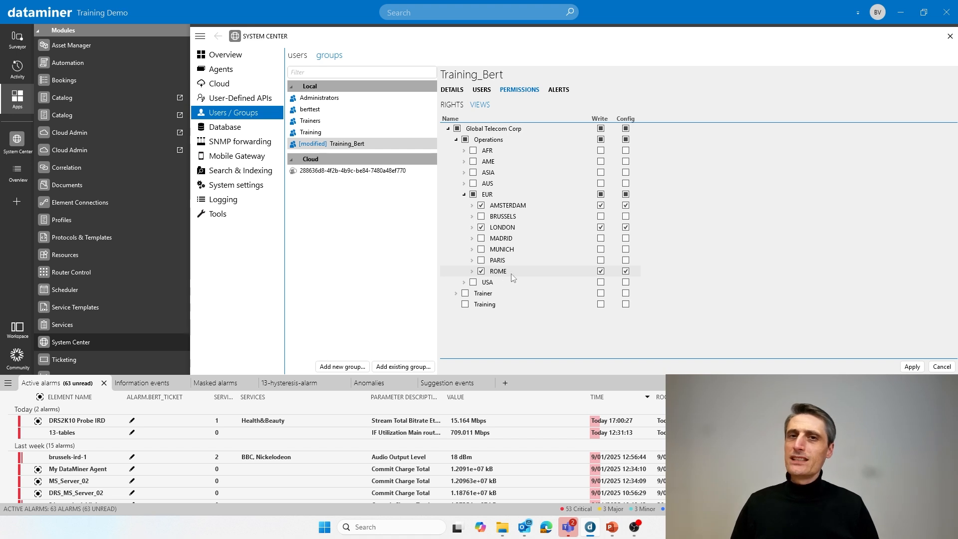
Remove the Config and Write permissions on the ROME view for the Training_Bert group and apply the changes
click(625, 271)
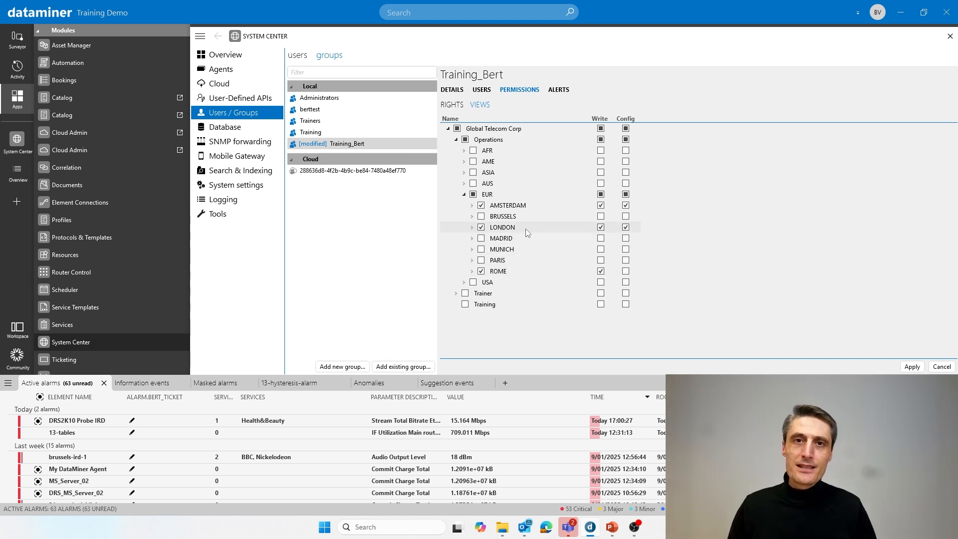
click(600, 271)
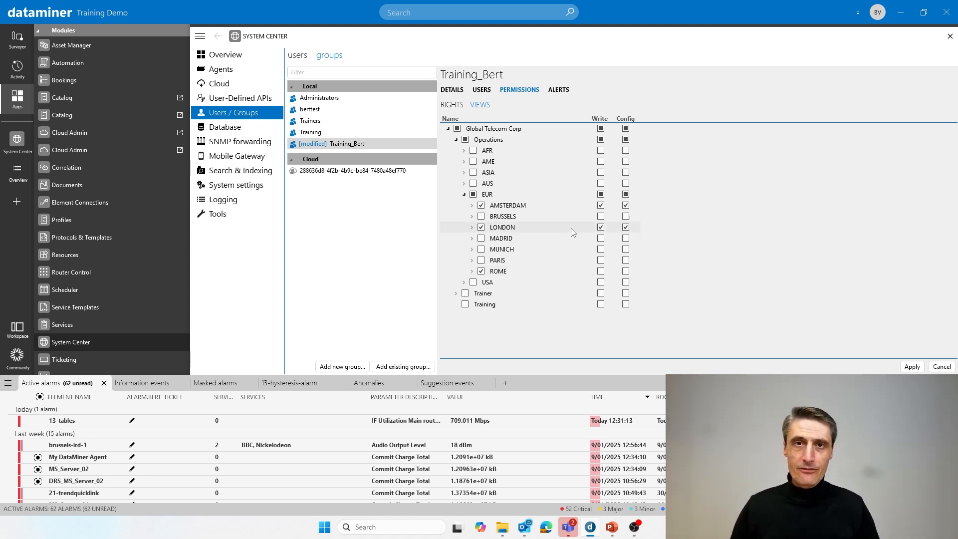
click(912, 367)
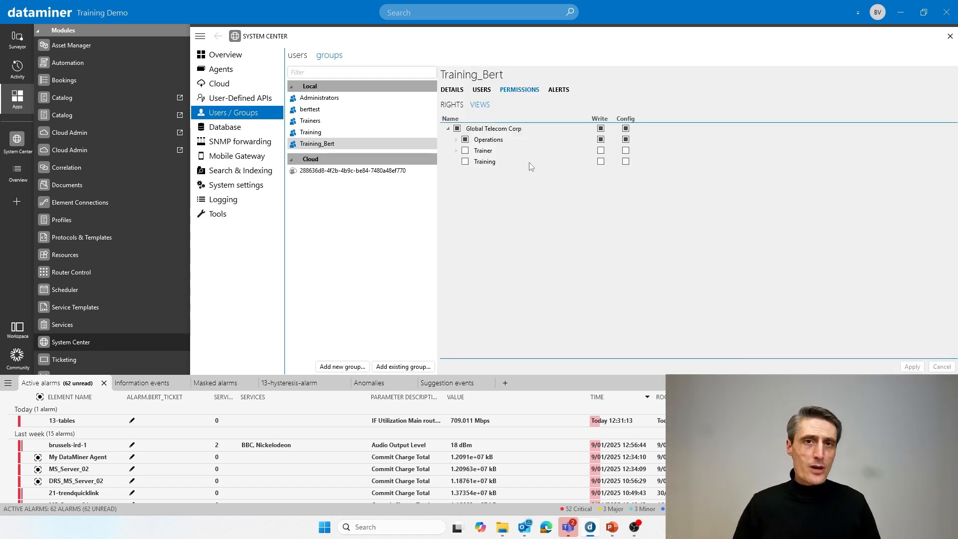
Review the Training_Bert group's saved EUR view permissions and return to its rights overview
click(456, 140)
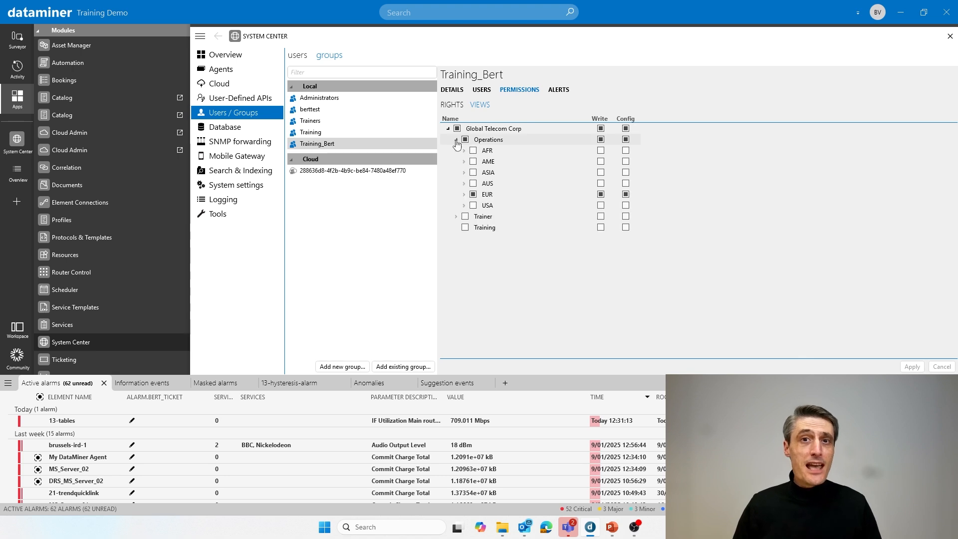
click(464, 195)
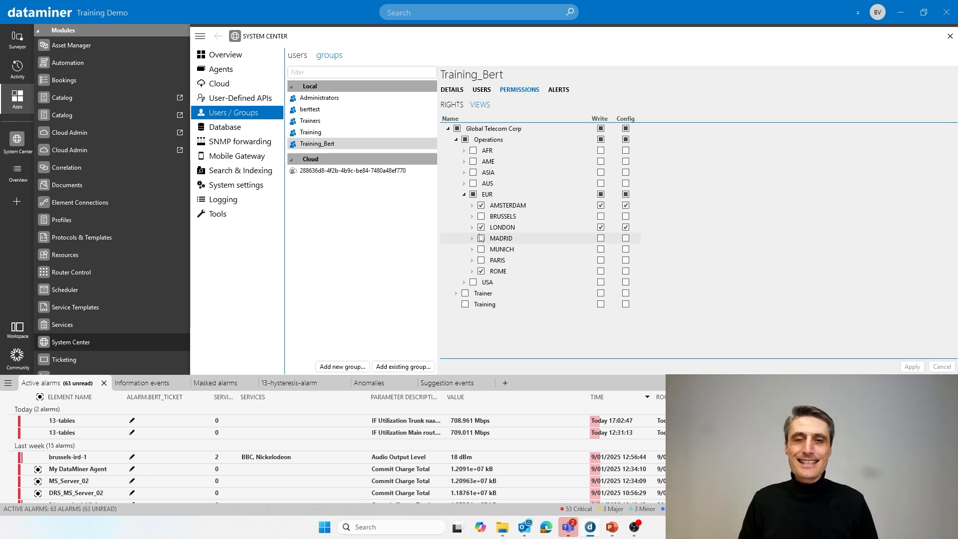
click(453, 106)
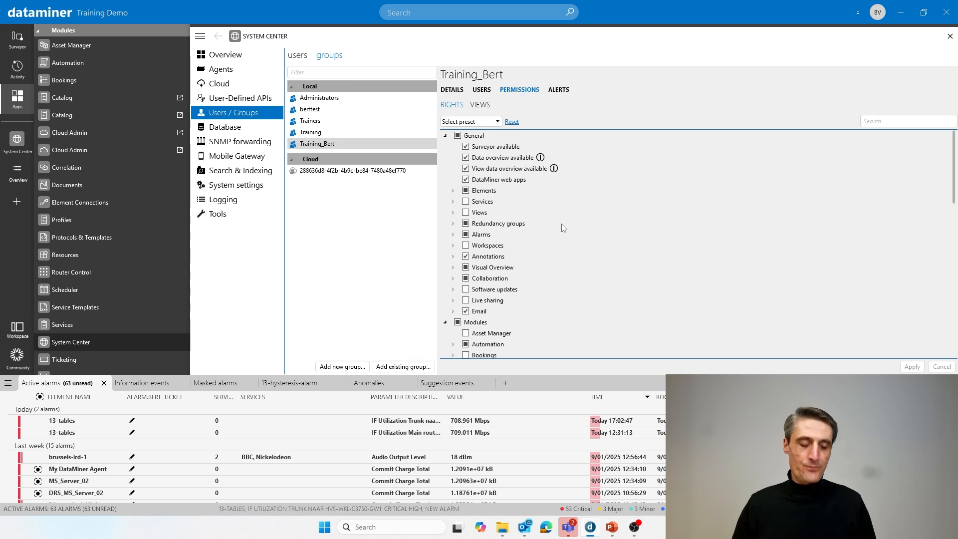
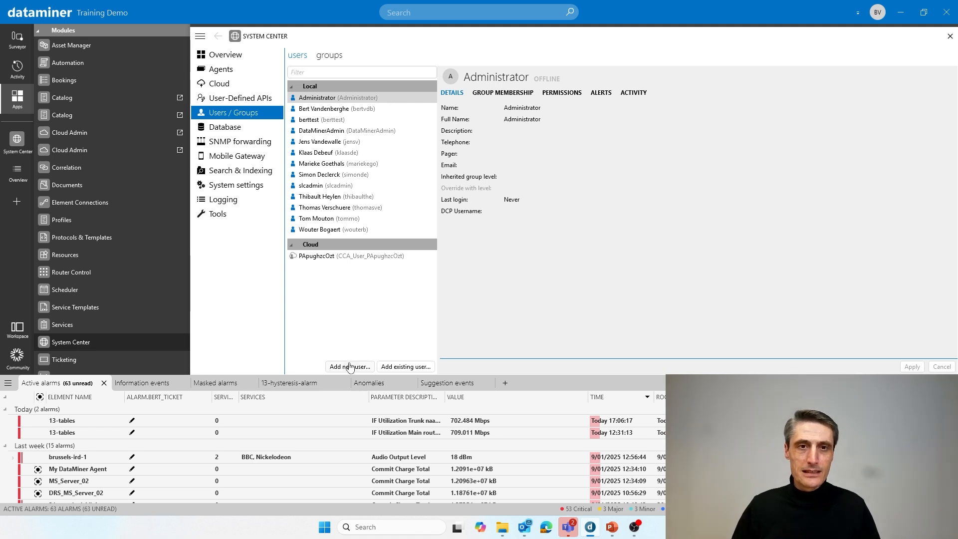
Start creating a new local user and set its login name to Training_Bert_User
click(349, 370)
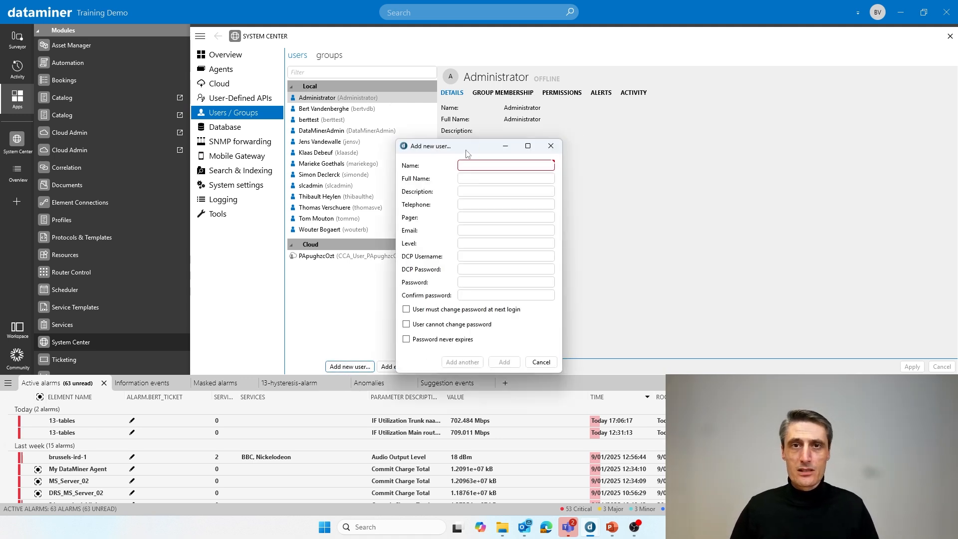
drag(465, 151, 539, 106)
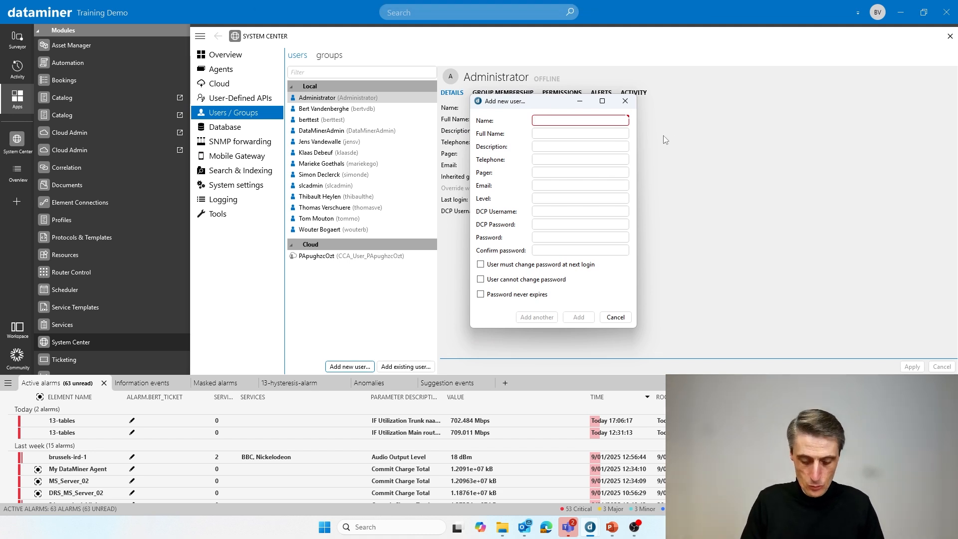
text(Tra)
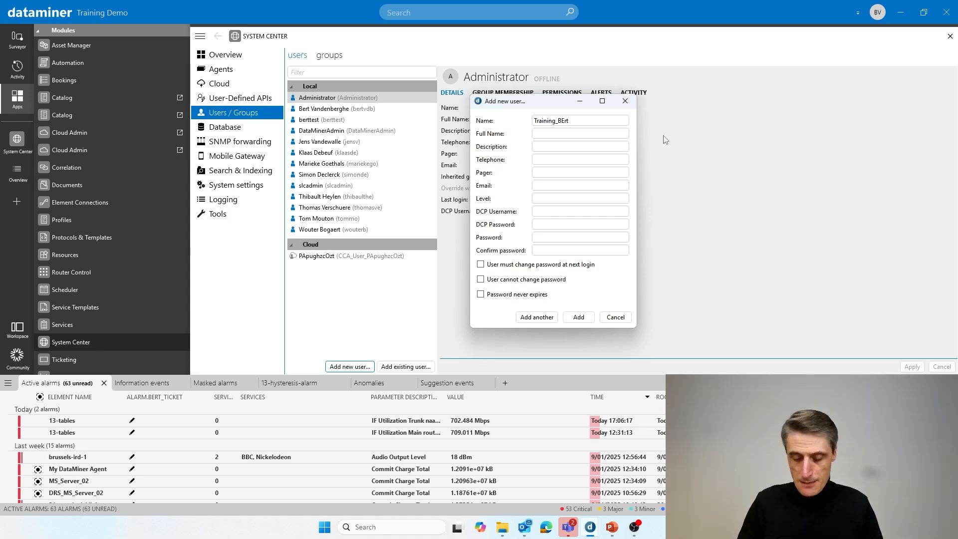
text(ining_Bert)
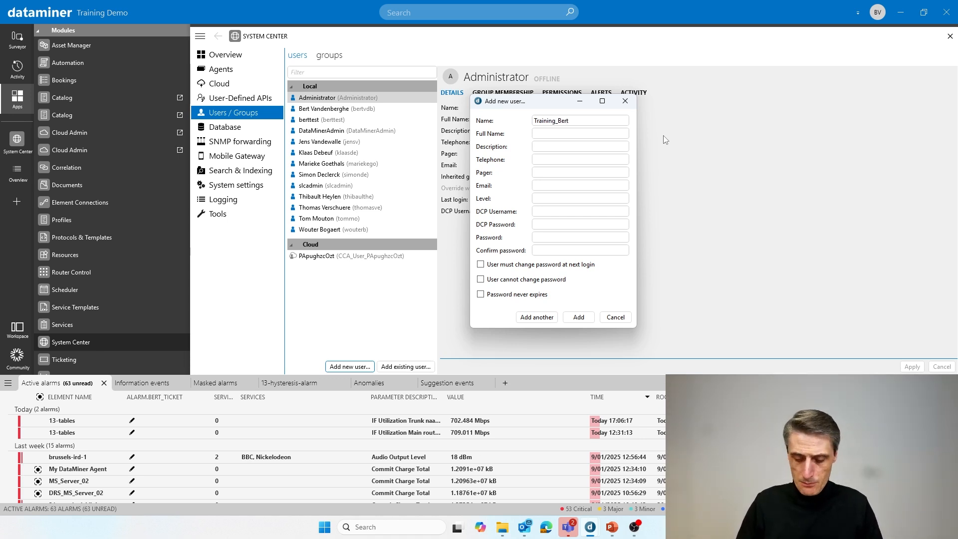
text(_User)
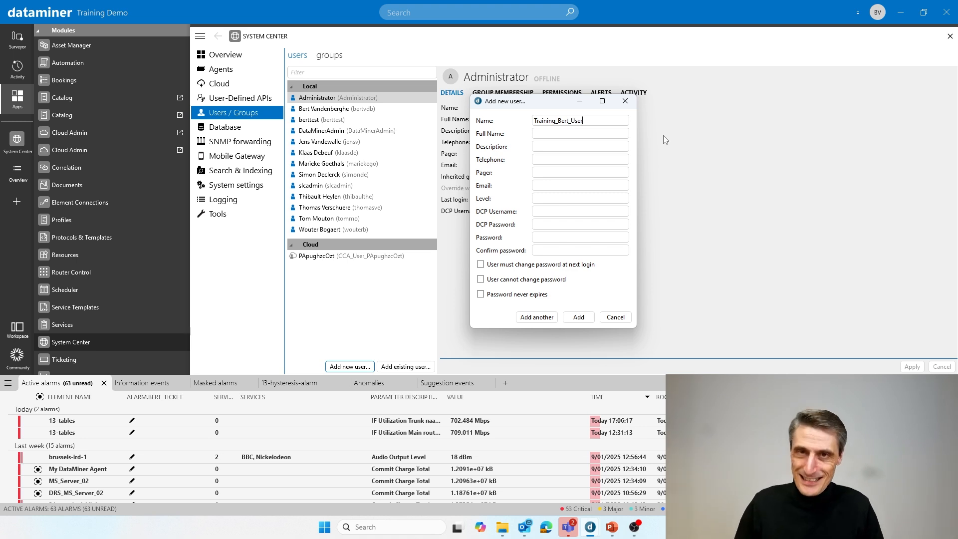
double_click(616, 120)
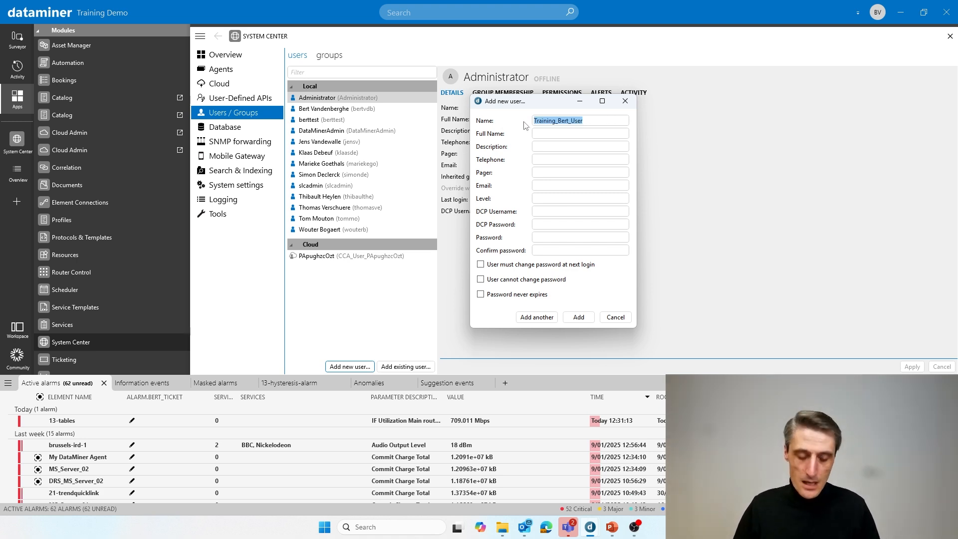
Enter and confirm the new user's password, then add the user
click(553, 237)
text(•••)
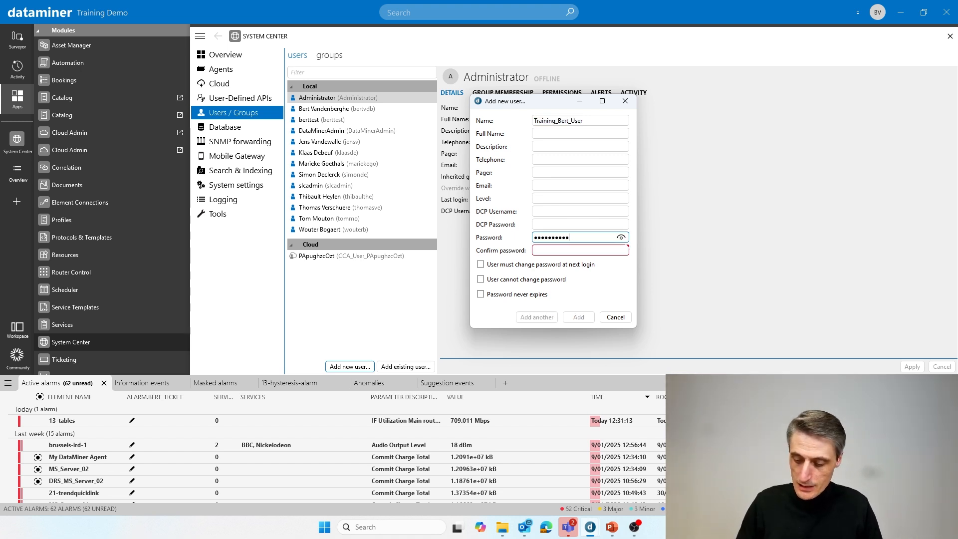
text(••••••••)
key(ctrl+a)
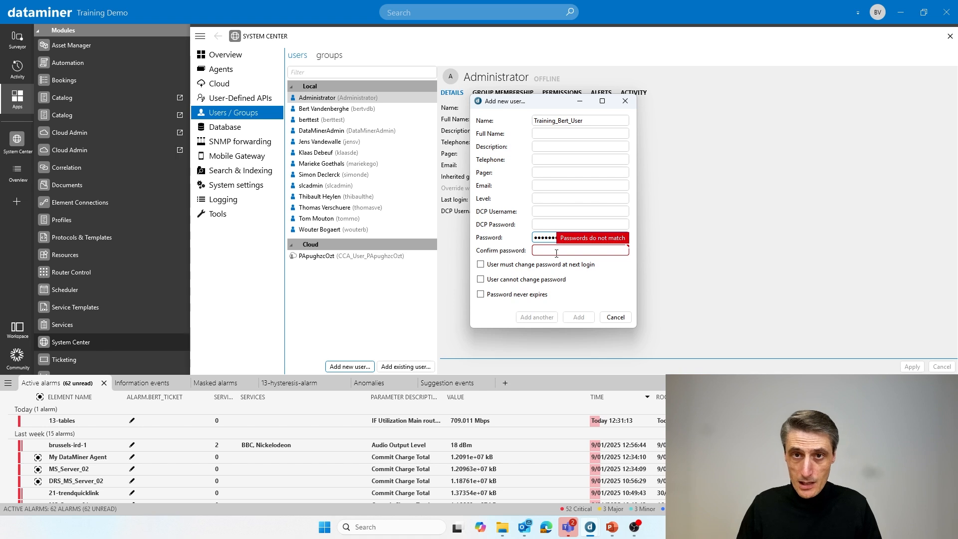
click(568, 250)
text(•••••••)
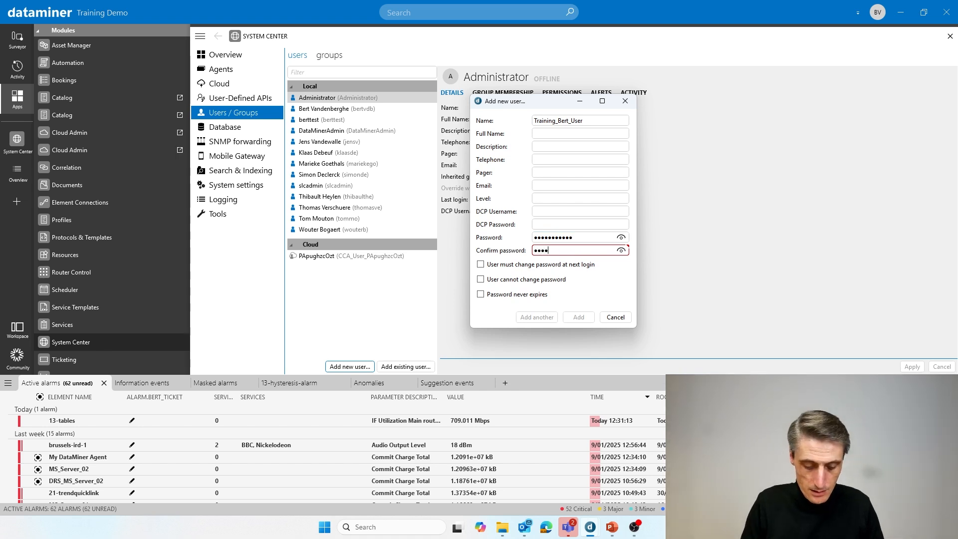
text(•••)
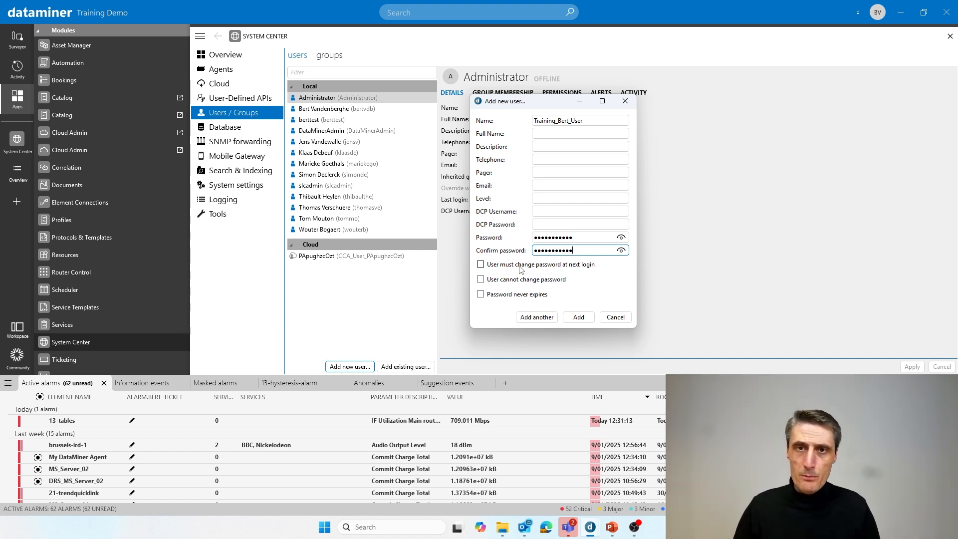
click(579, 318)
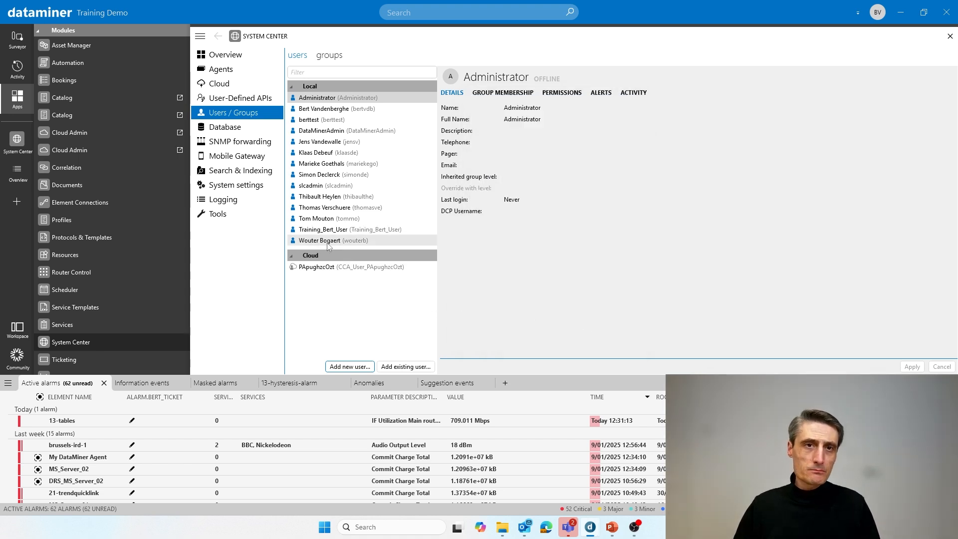
Replace the full name of Training_Bert_User with the person's name, apply it, and copy the user's login name
click(313, 230)
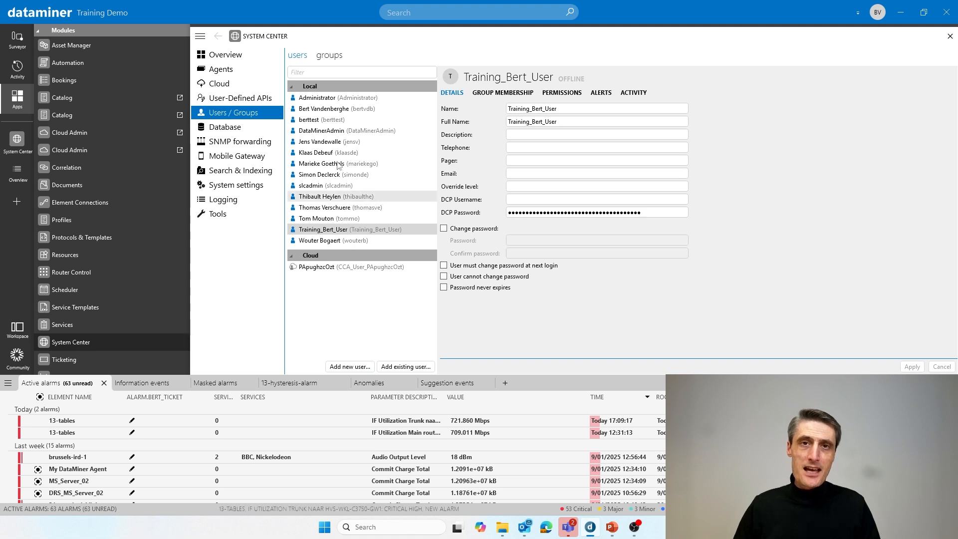
drag(593, 123, 475, 119)
text(Bert )
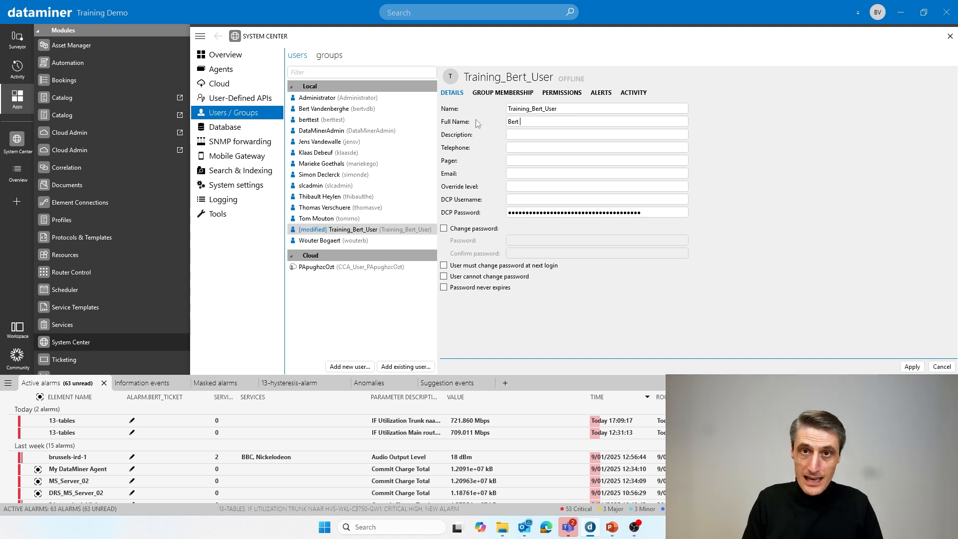
text(VDB)
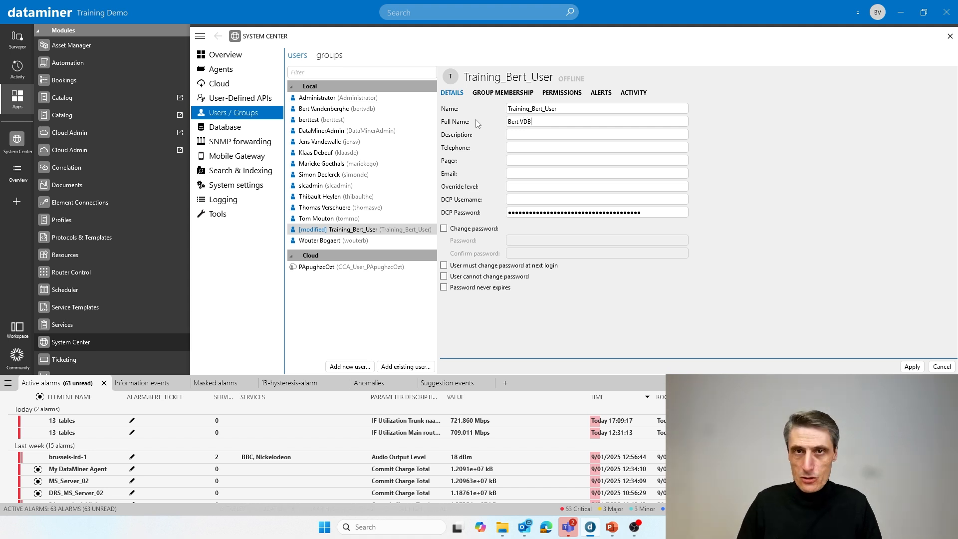
click(911, 366)
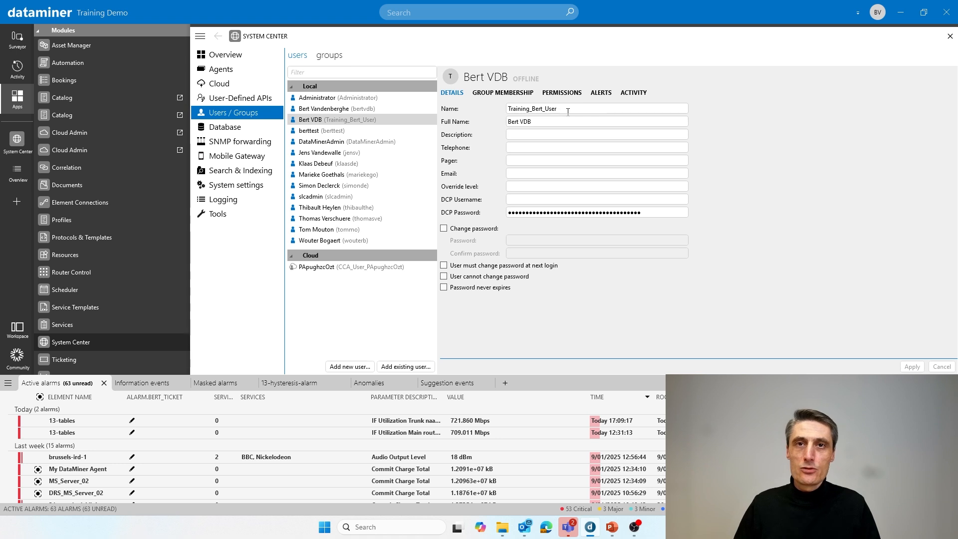
drag(568, 112, 505, 113)
key(ctrl+c)
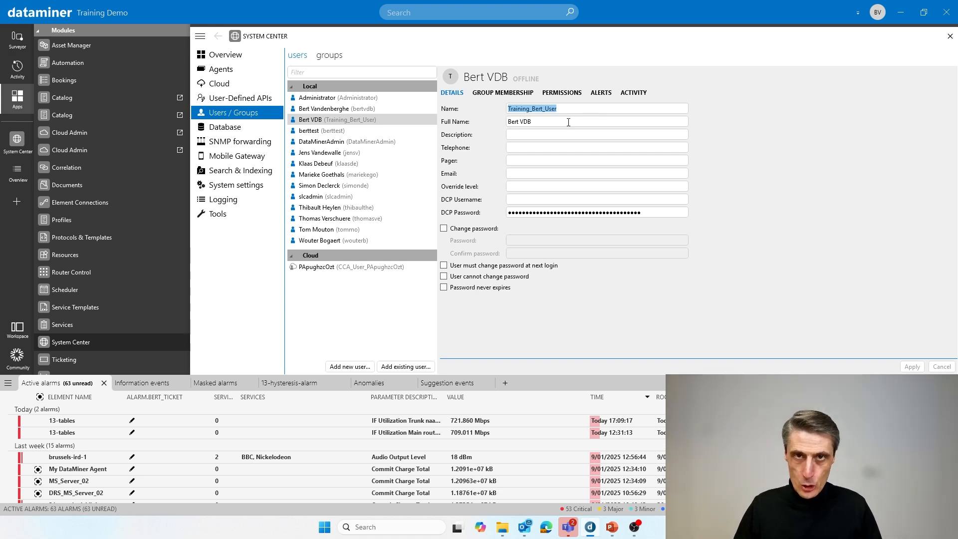
Add the new user Training_Bert_User to the Training_Bert group and apply the change
click(501, 94)
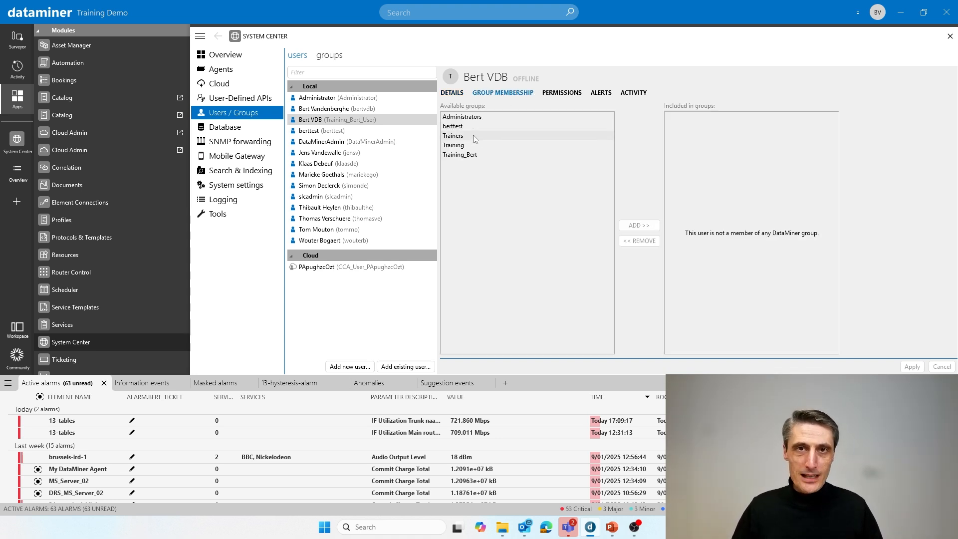
click(473, 156)
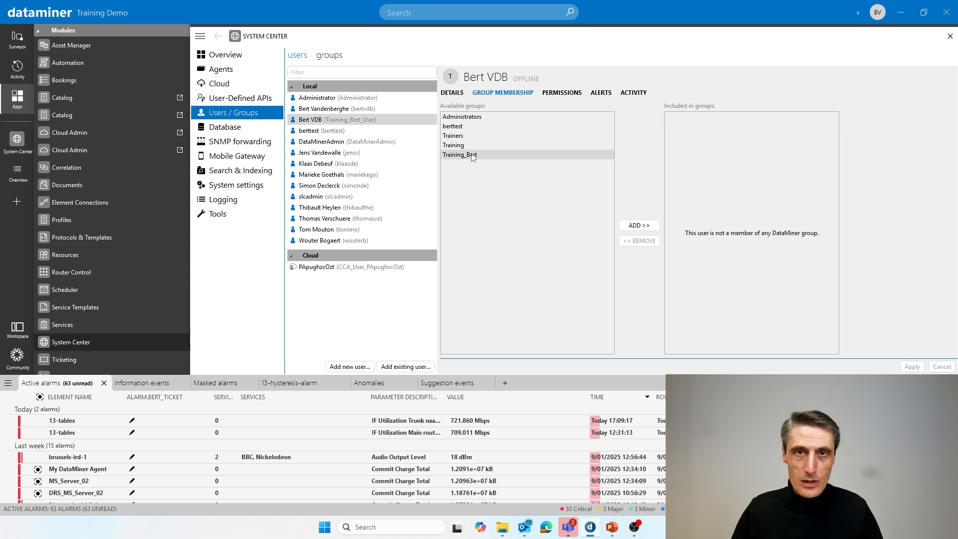
click(629, 227)
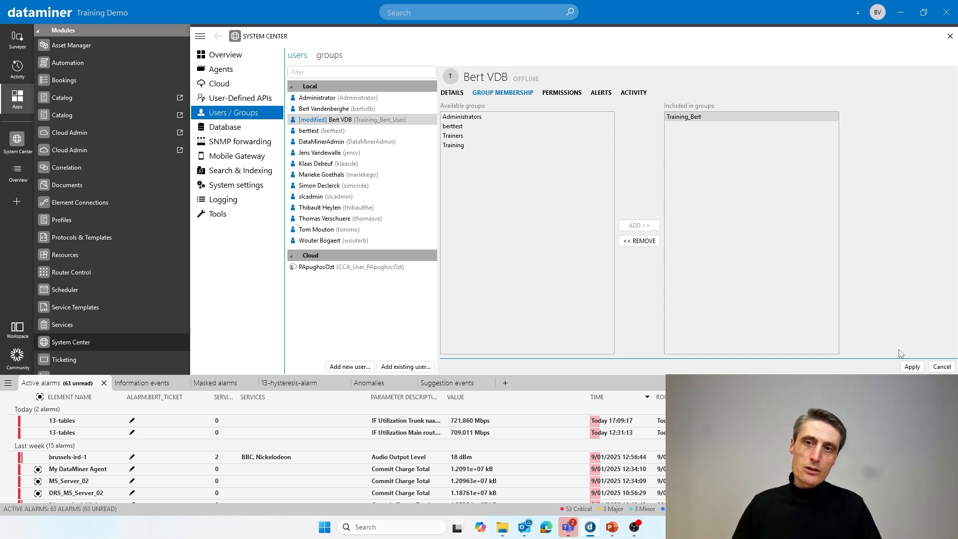
click(911, 367)
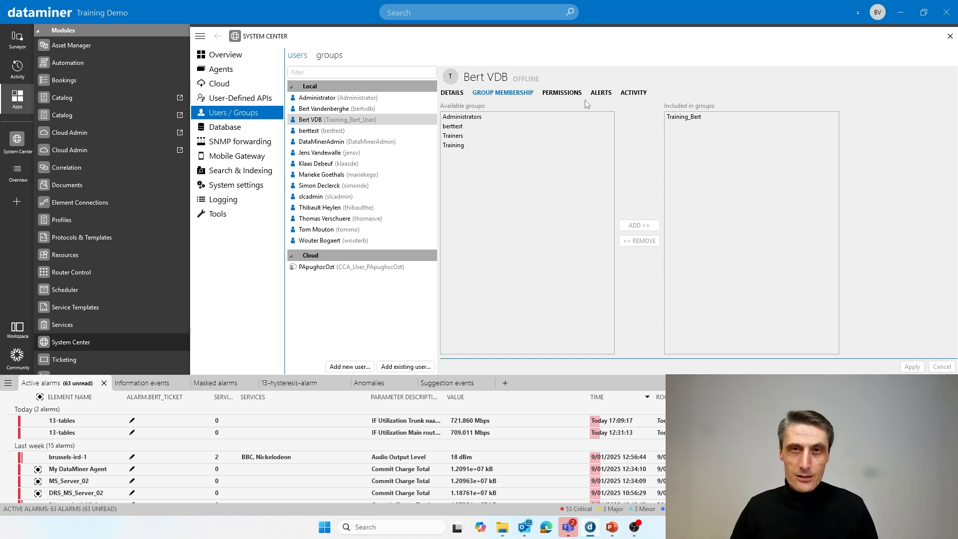
Review the new user's element rights and the view permissions under Global Telecom Corp down to the EUR locations
click(565, 95)
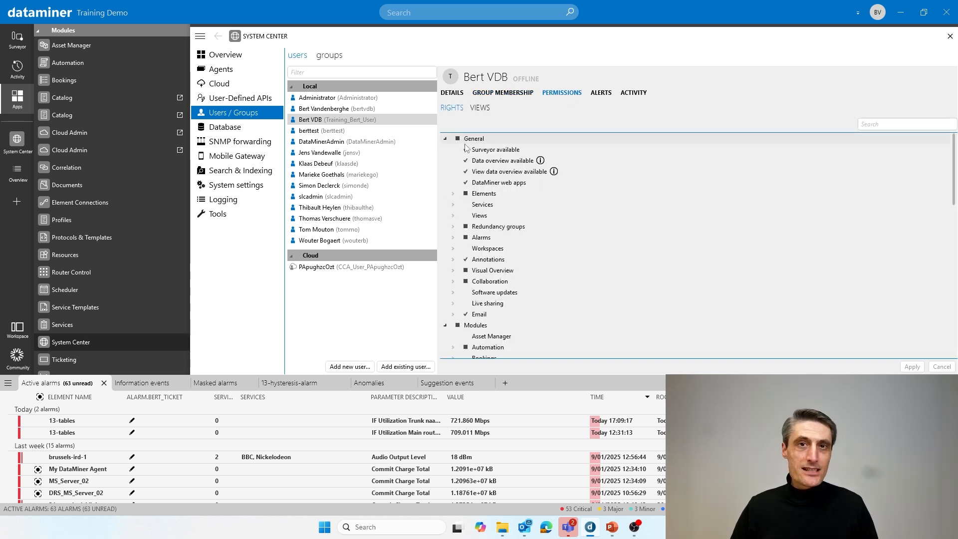
click(452, 194)
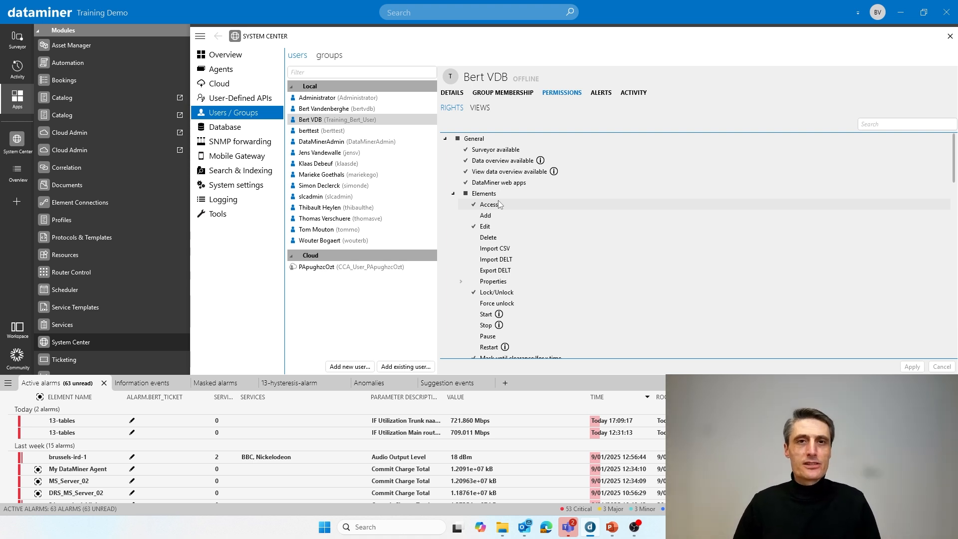
click(479, 108)
click(455, 154)
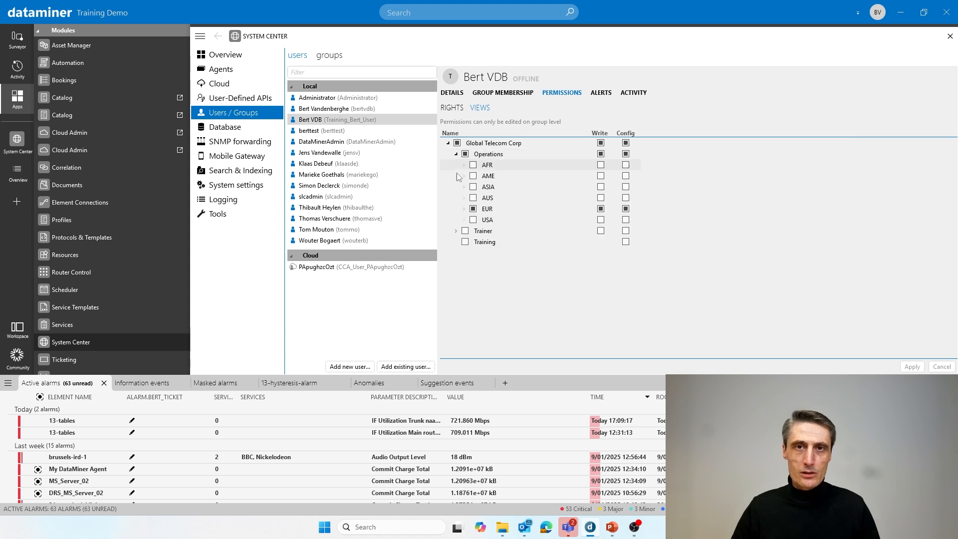
right_click(460, 210)
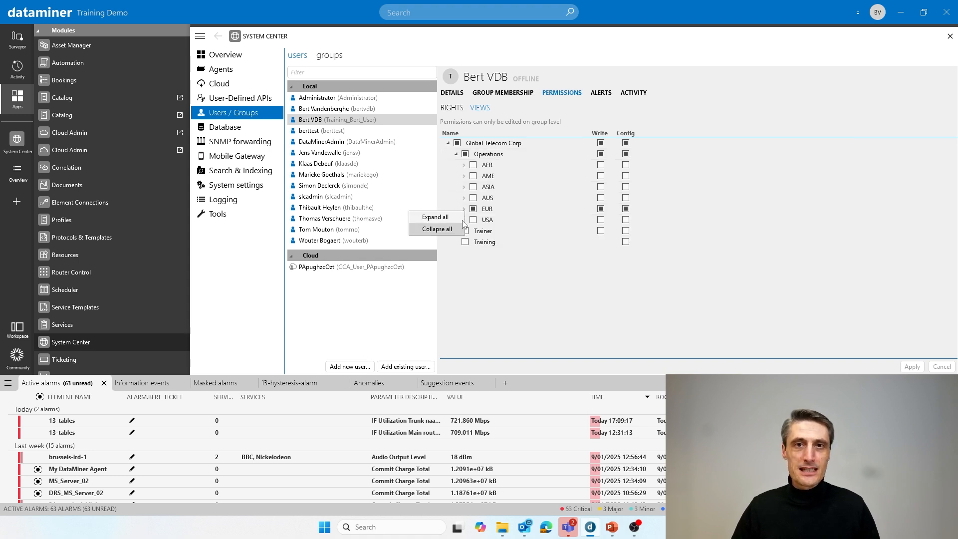
click(463, 209)
click(464, 209)
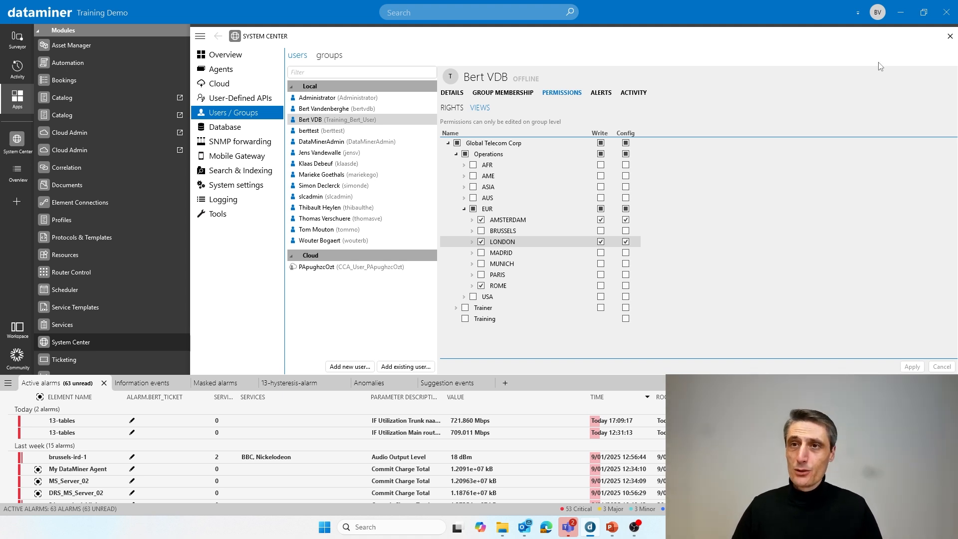
Sign out of the current account and enter Training_Bert_User as the username for a different account
click(878, 14)
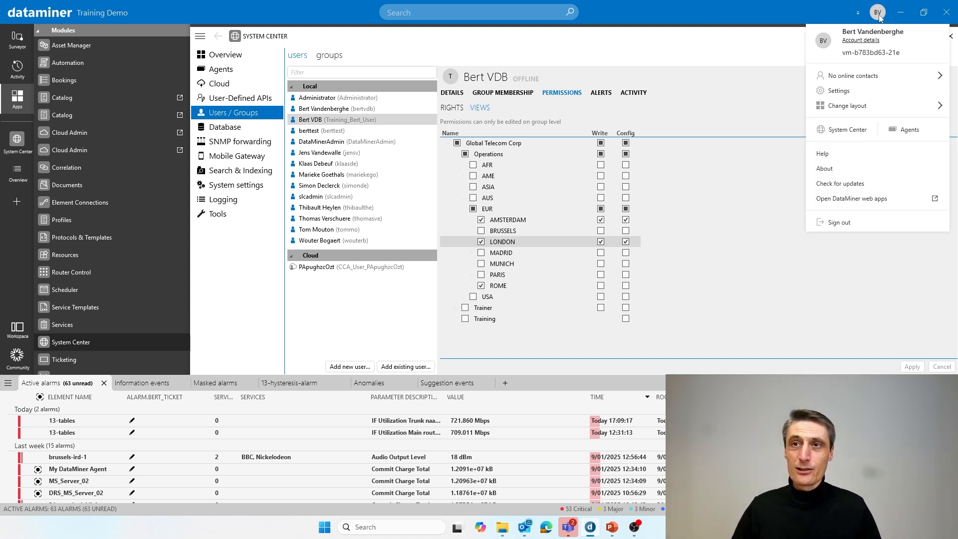
click(839, 222)
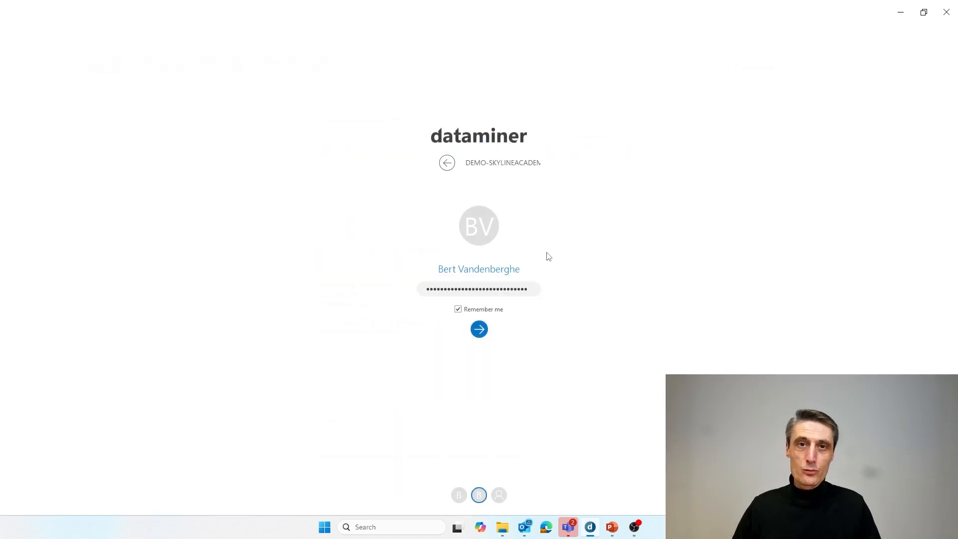
click(498, 495)
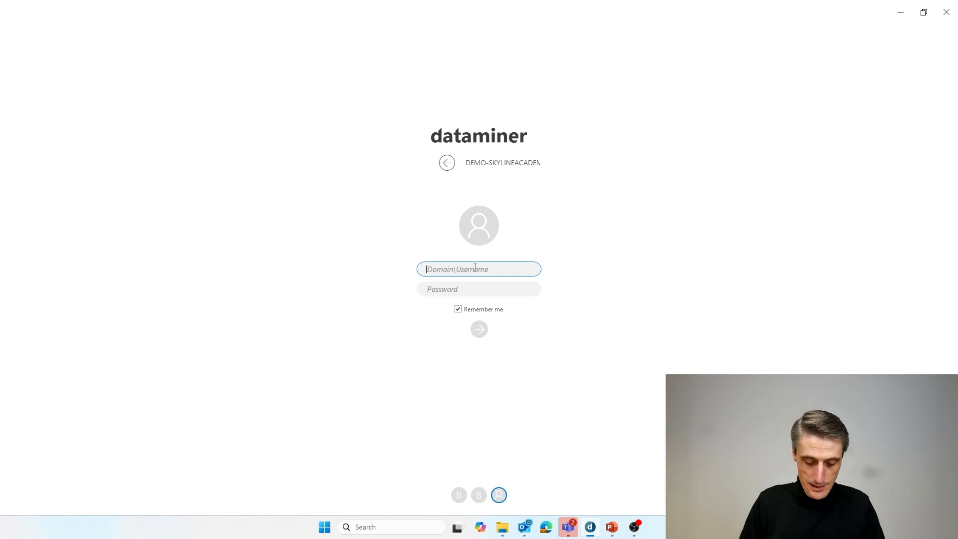
key(ctrl+v)
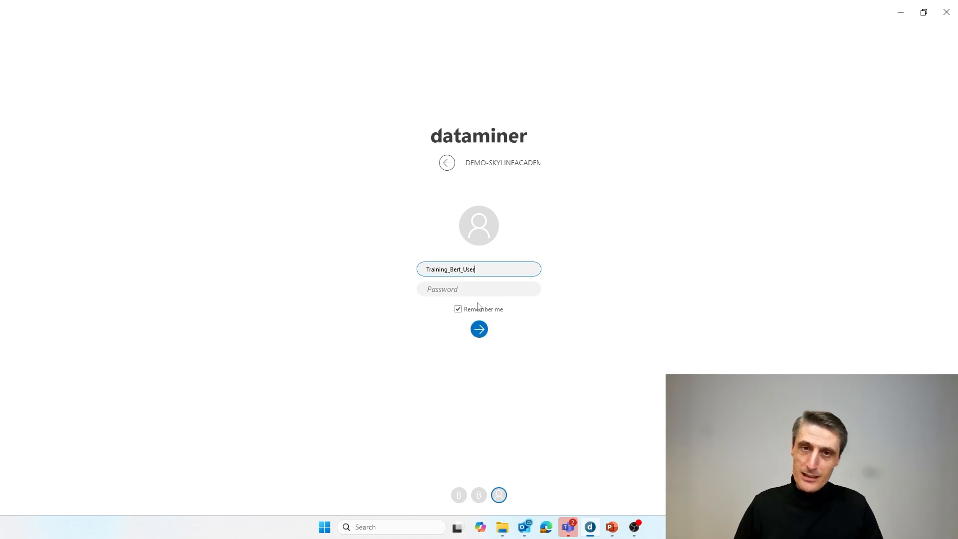
Enter the account password for Training_Bert_User and sign in
click(475, 289)
key(Return)
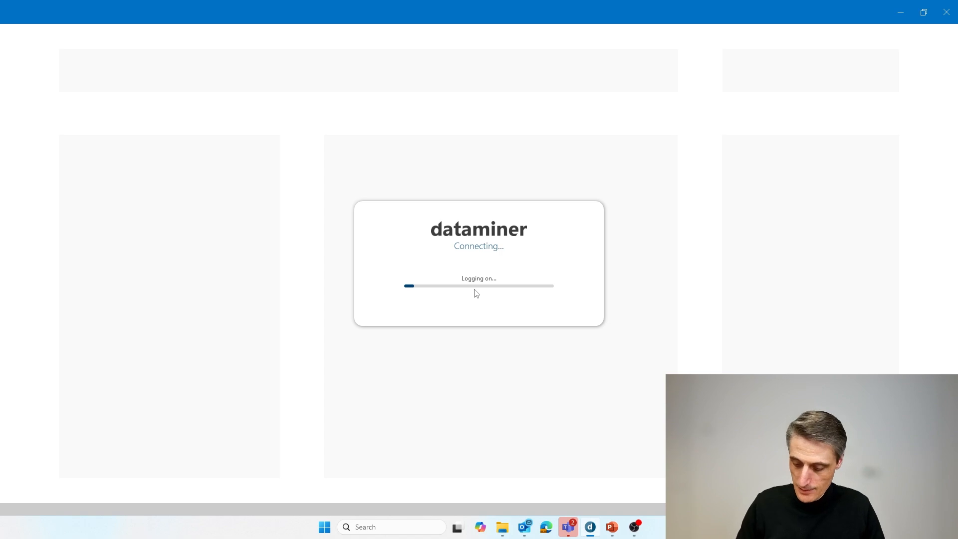
click(478, 301)
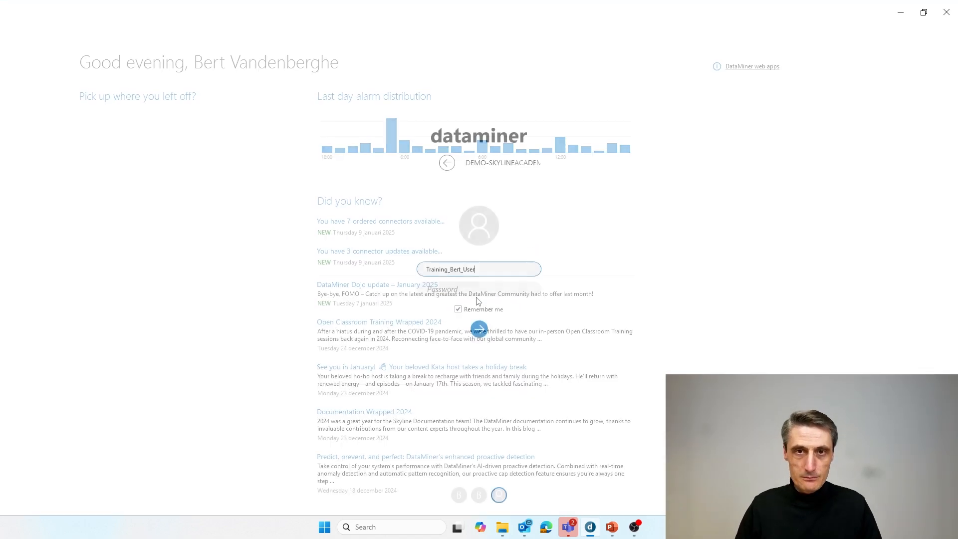
click(482, 286)
text(*******)
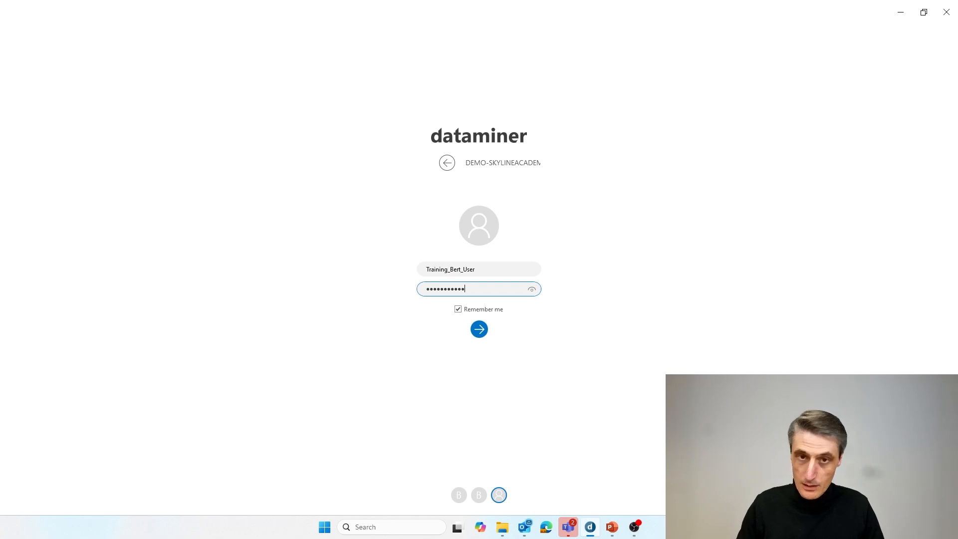
click(474, 310)
click(479, 329)
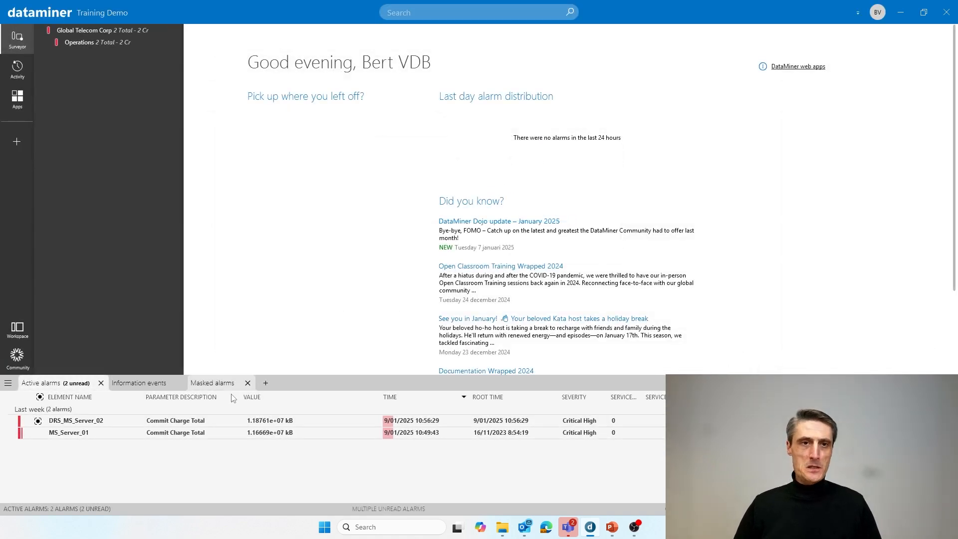
Open the LONDON view under Operations > EUR, and then the element IRD_EC_SITE1_BACKUP in its EUR DEVICES
click(47, 42)
click(54, 55)
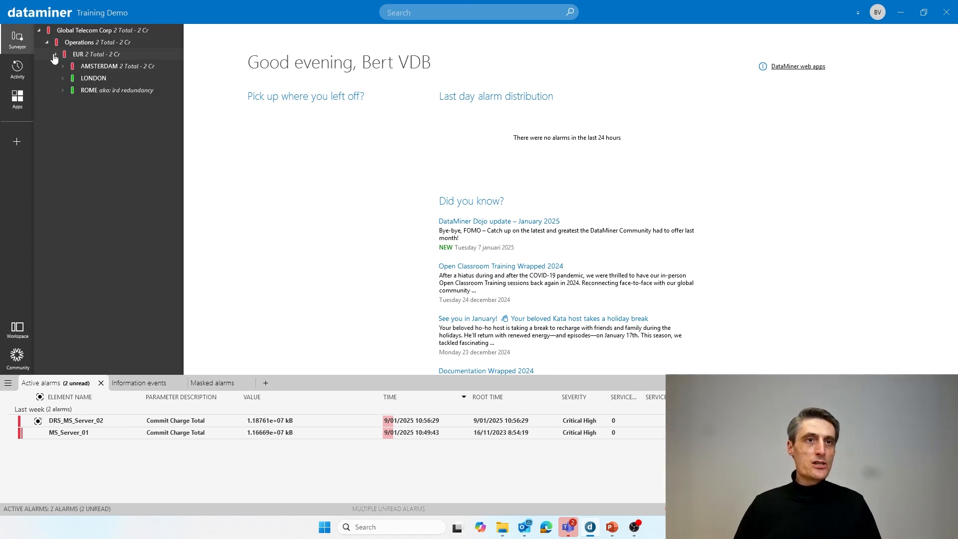
click(87, 82)
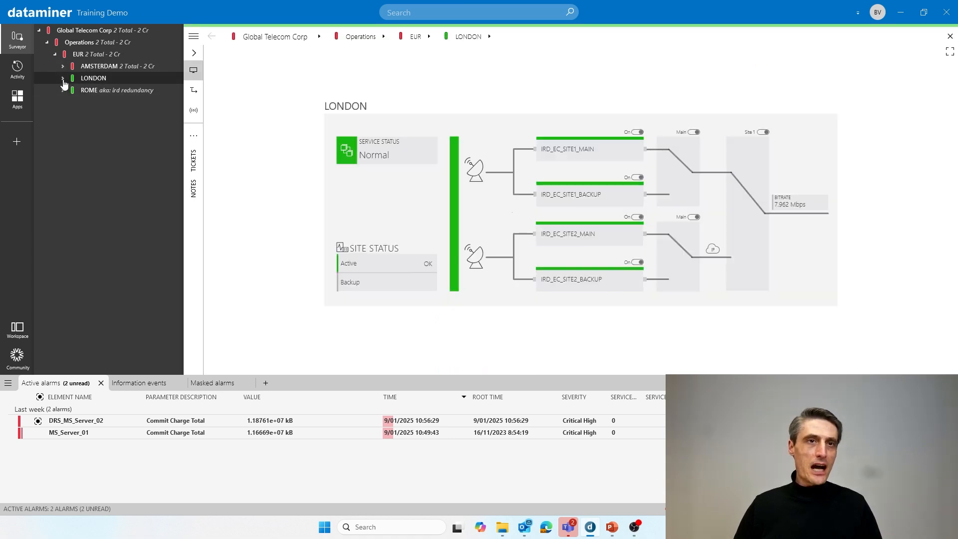
click(63, 78)
click(71, 91)
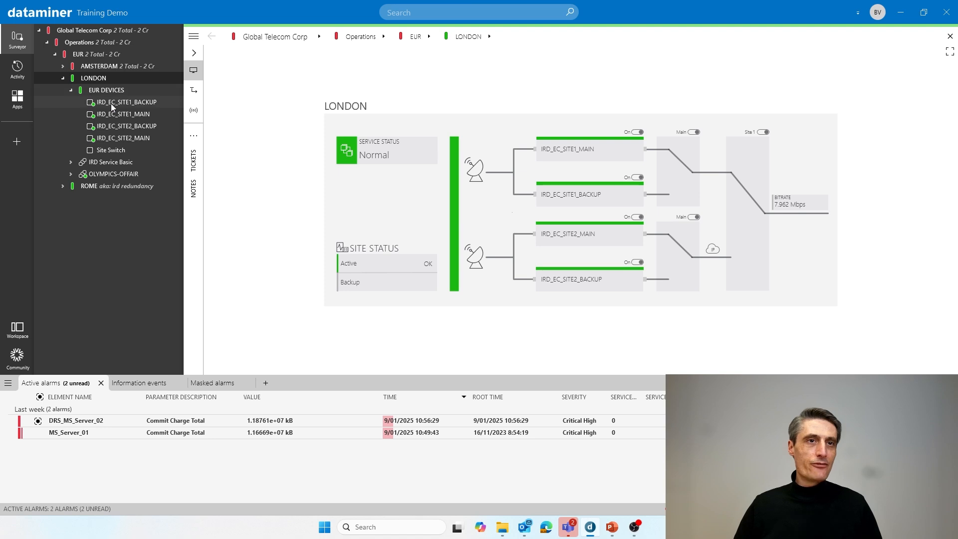
click(113, 103)
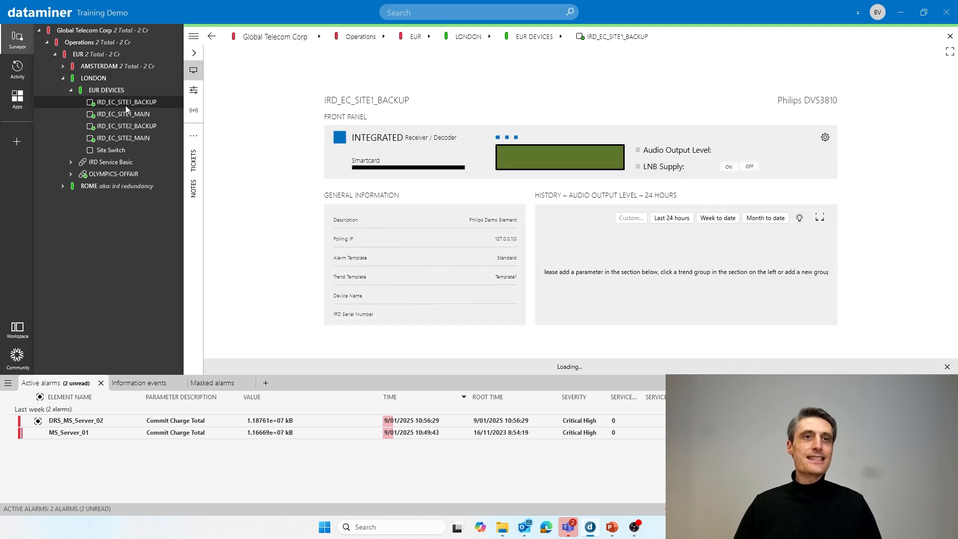
Set the Audio Output Level of IRD_EC_SITE1_BACKUP to 6 dBm, turning off further parameter set warnings
click(194, 89)
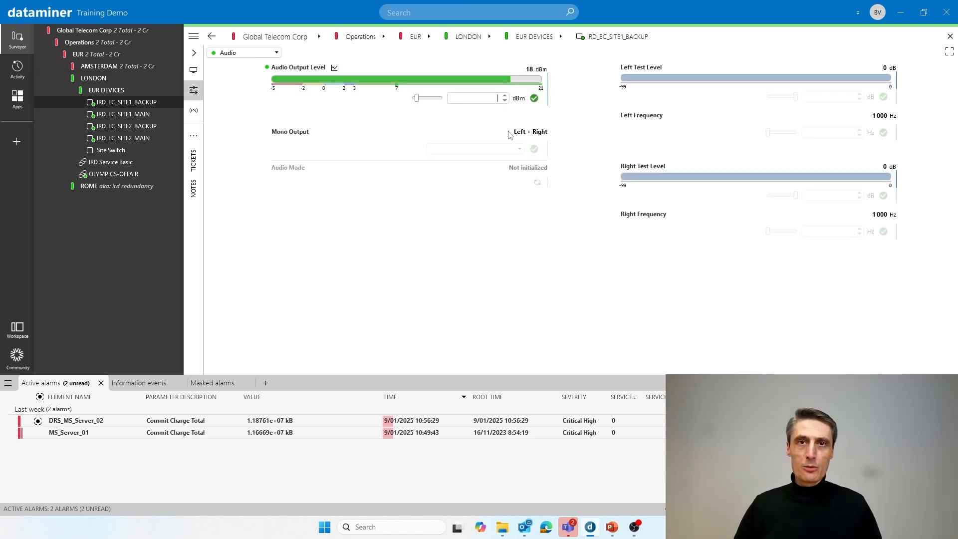
text(6)
key(Return)
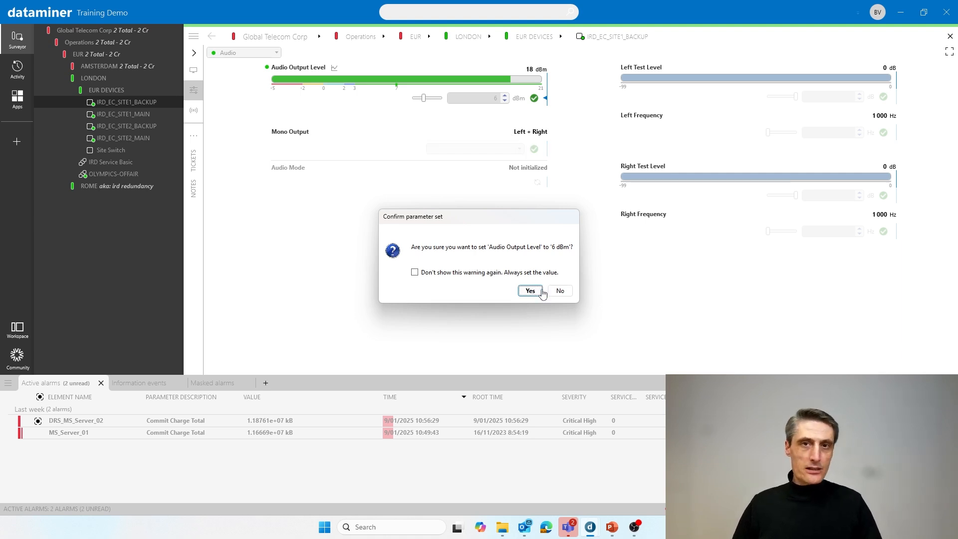
click(463, 274)
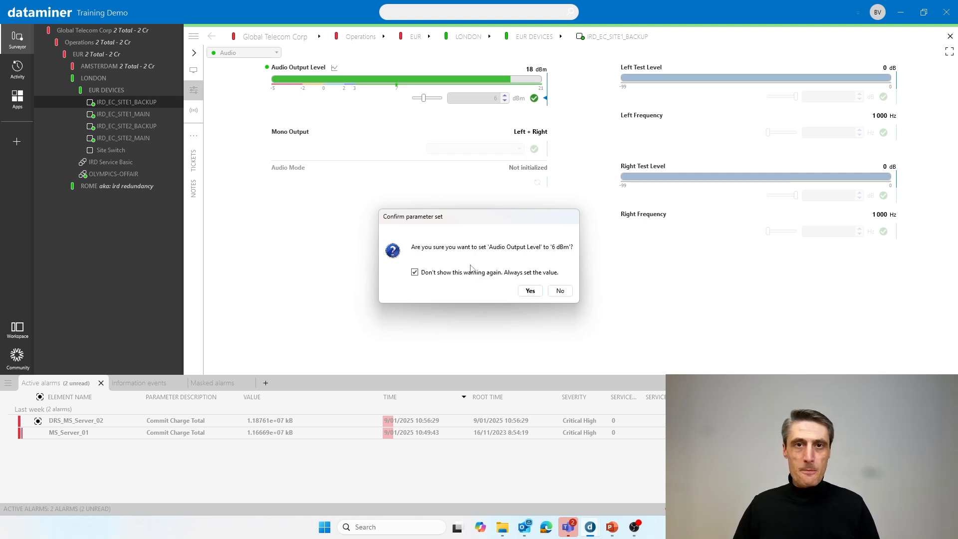
click(530, 292)
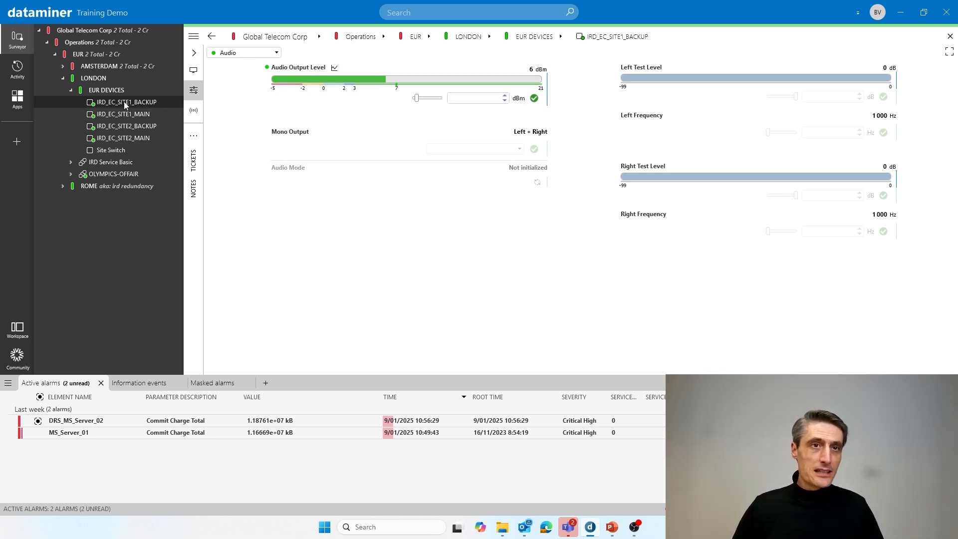
Check which commands are available for the element IRD_EC_SITE1_BACKUP in LONDON
right_click(125, 102)
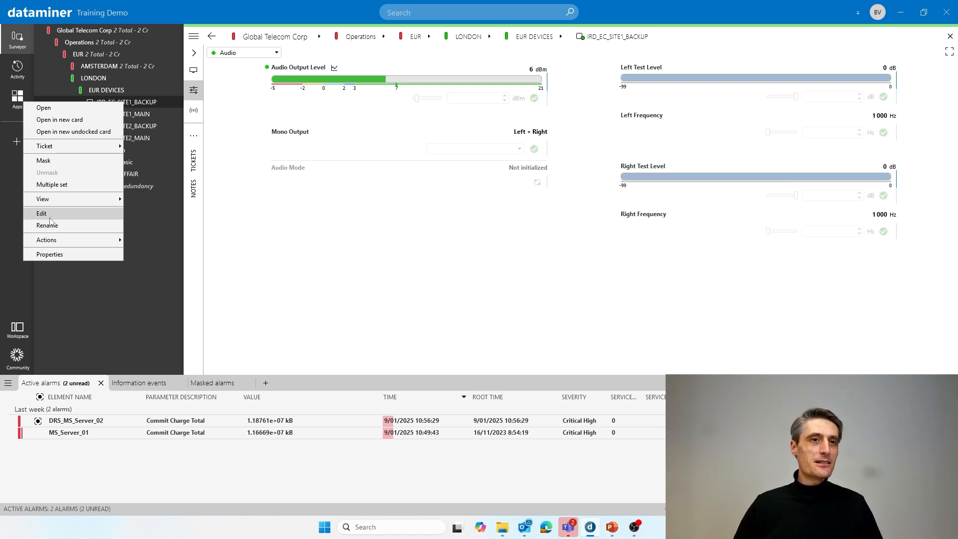
click(292, 196)
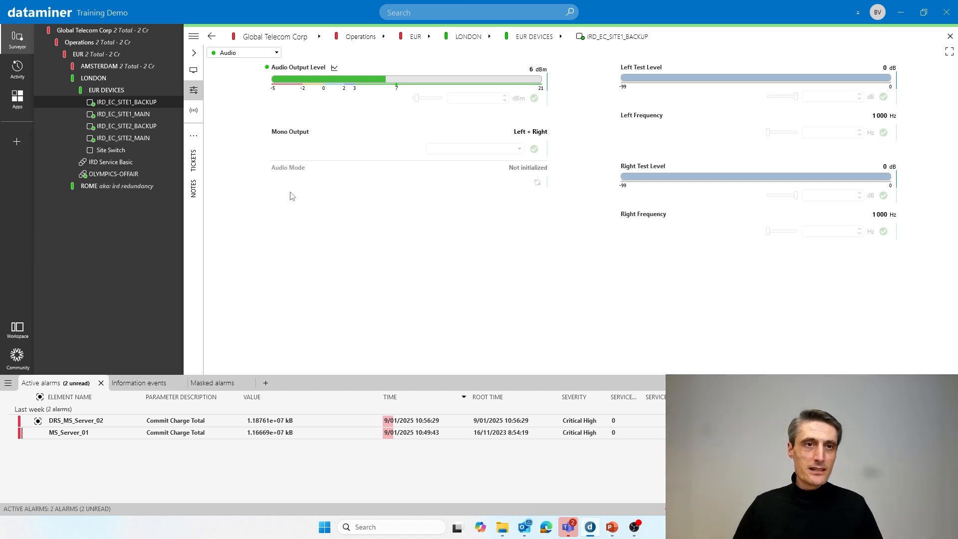
Open the ROME view and examine the audio parameters of its element IRD 01 for editable controls
click(63, 186)
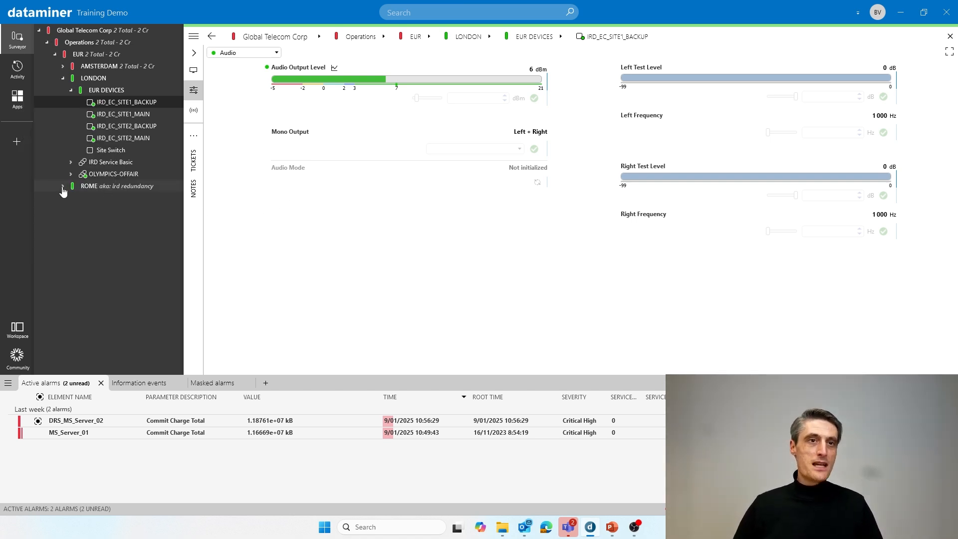
click(88, 189)
click(96, 200)
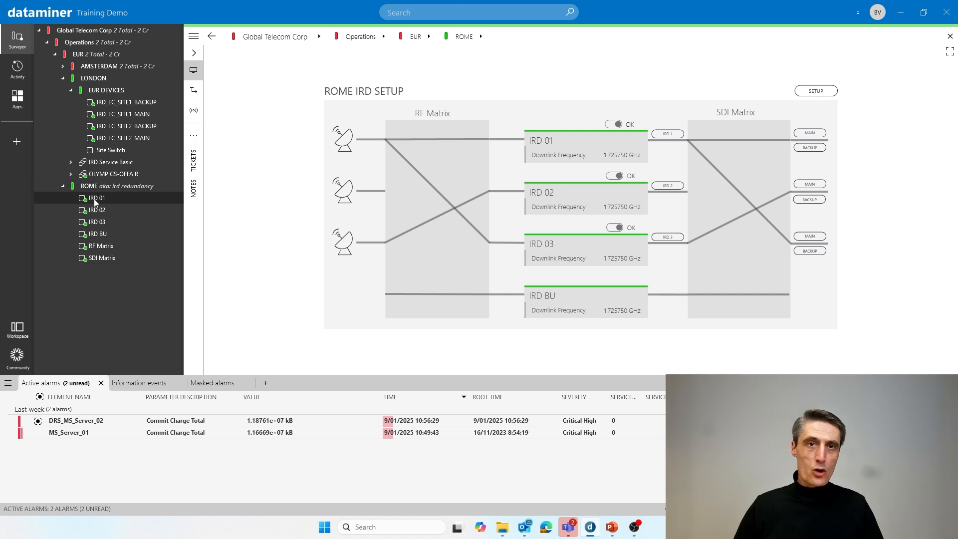
click(197, 93)
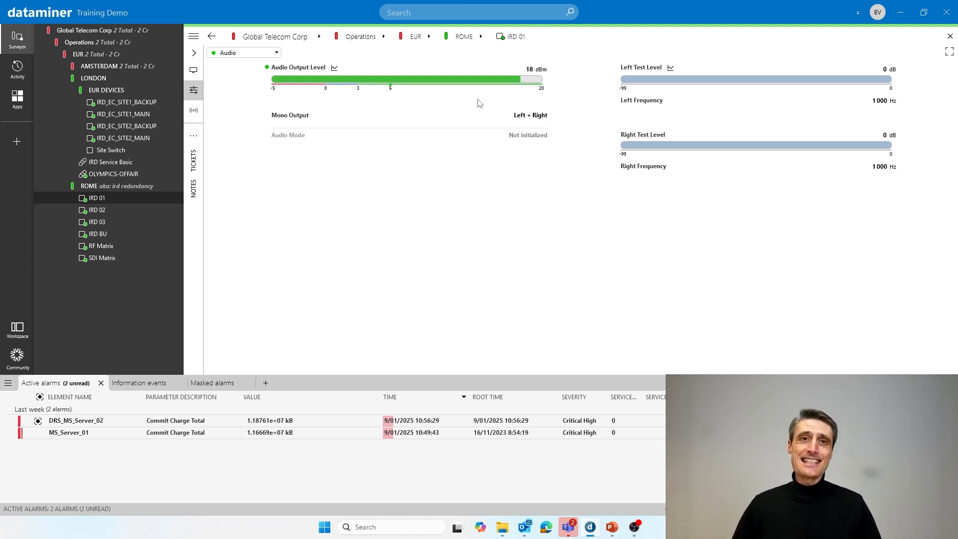
Compare the commands available for IRD 01 in ROME with those for IRD_EC_SITE1_MAIN in LONDON
right_click(96, 201)
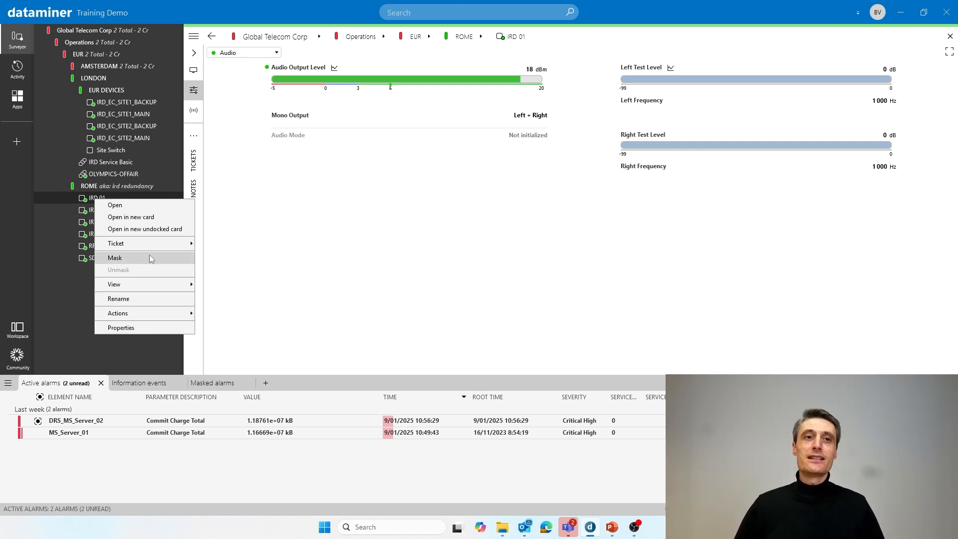
click(307, 211)
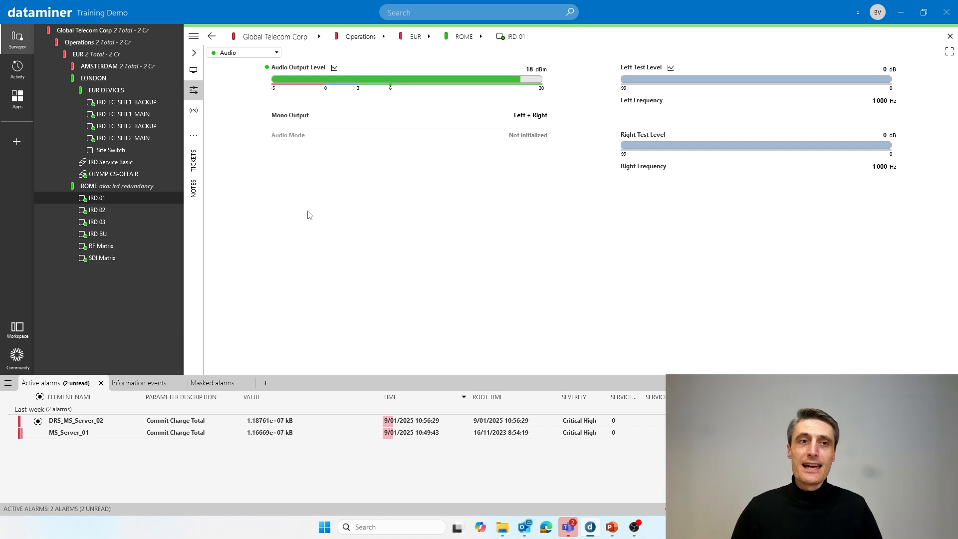
right_click(114, 115)
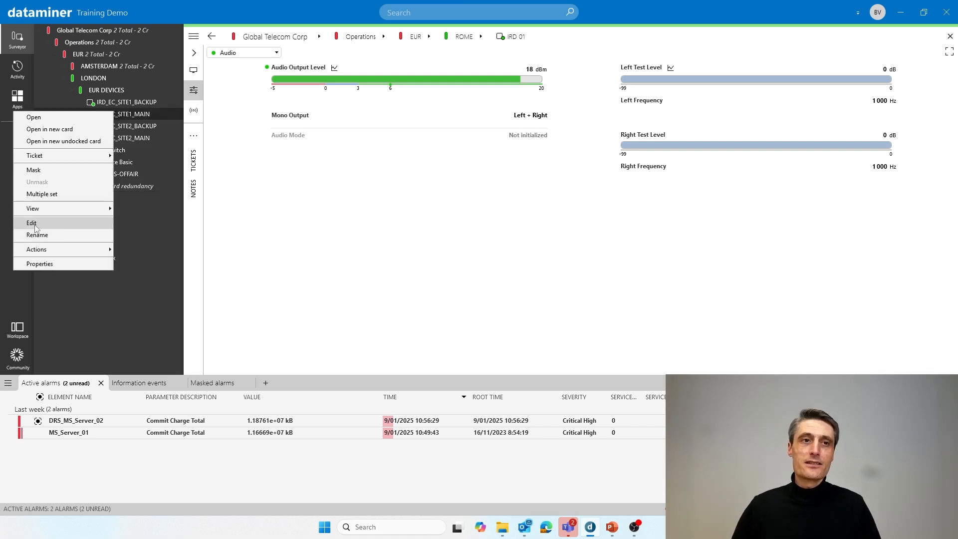
click(332, 163)
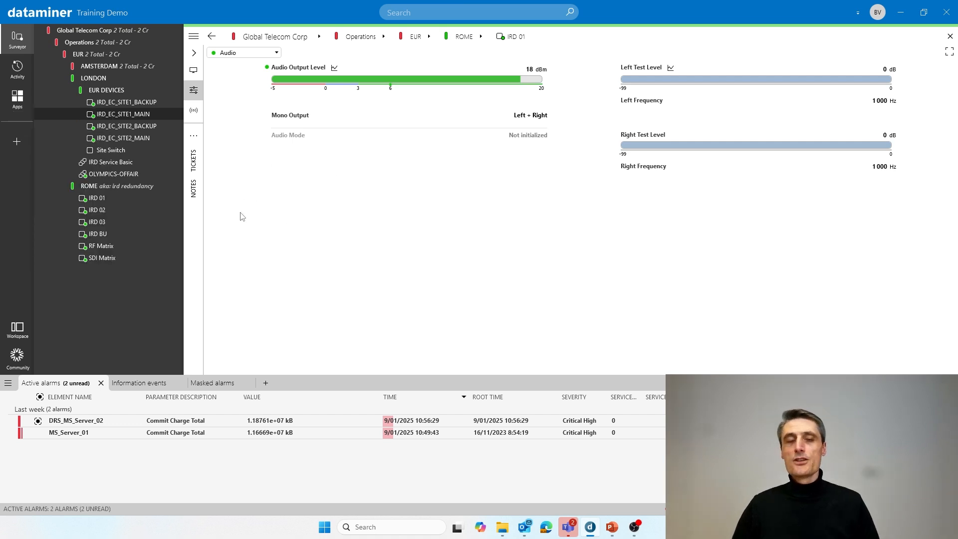
Collapse ROME in the Surveyor, return to the LONDON visual overview, and collapse the LONDON branch
click(62, 187)
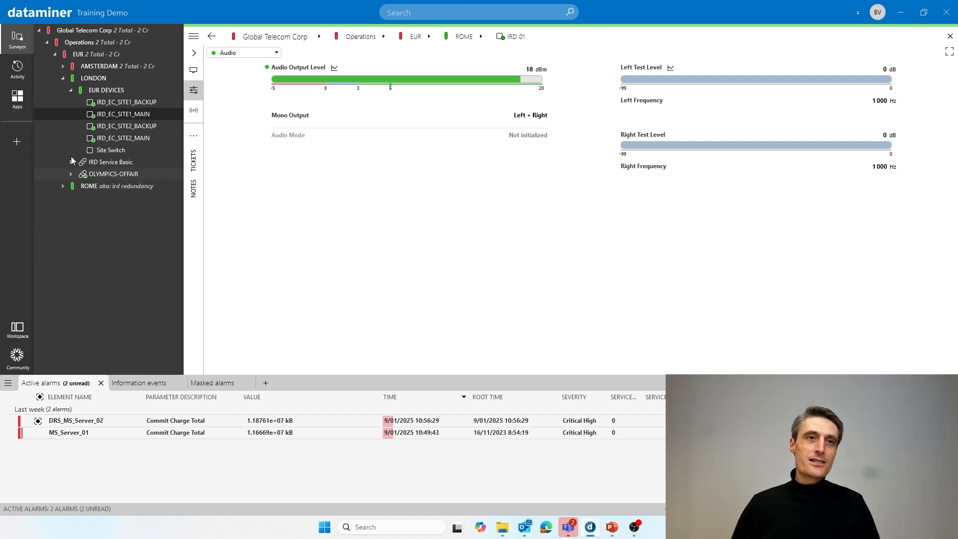
click(124, 82)
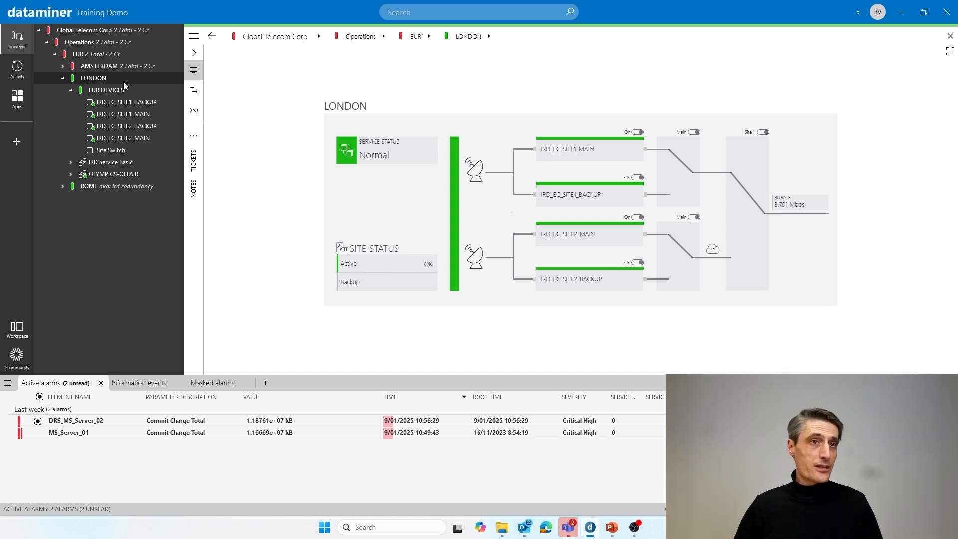
click(62, 79)
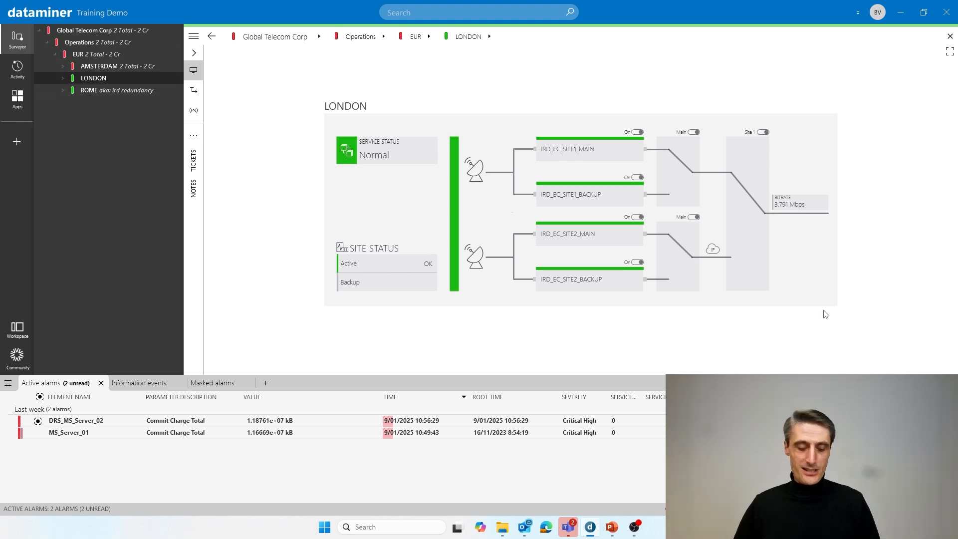
key(alt+Tab)
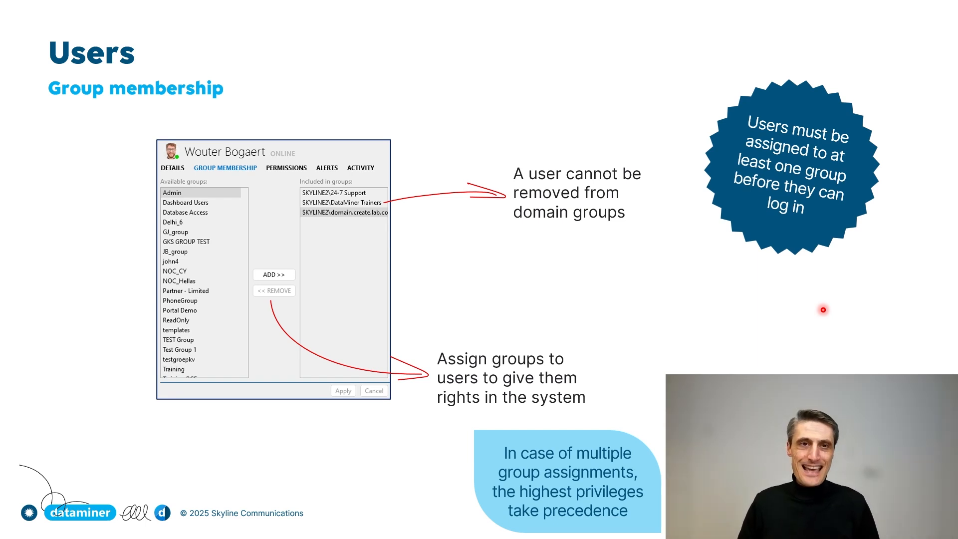
key(Right)
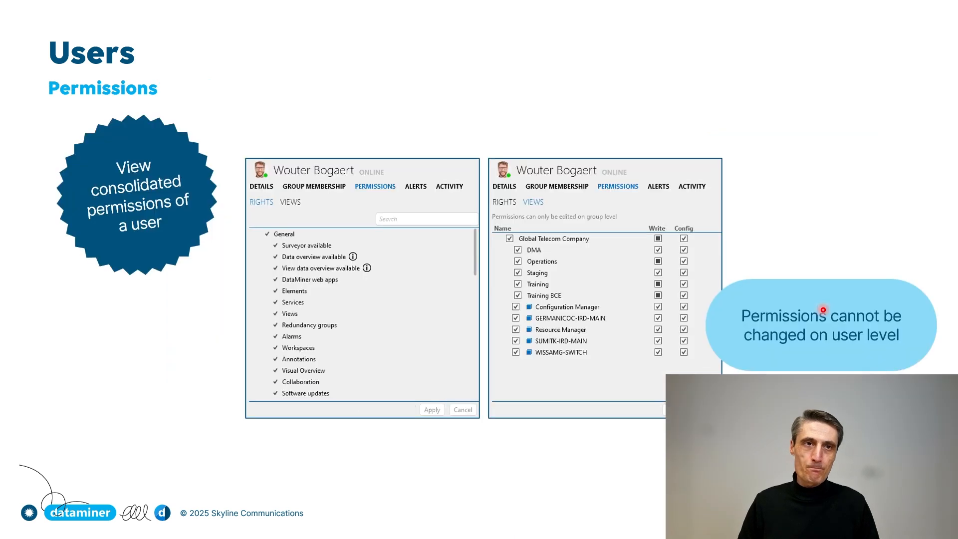